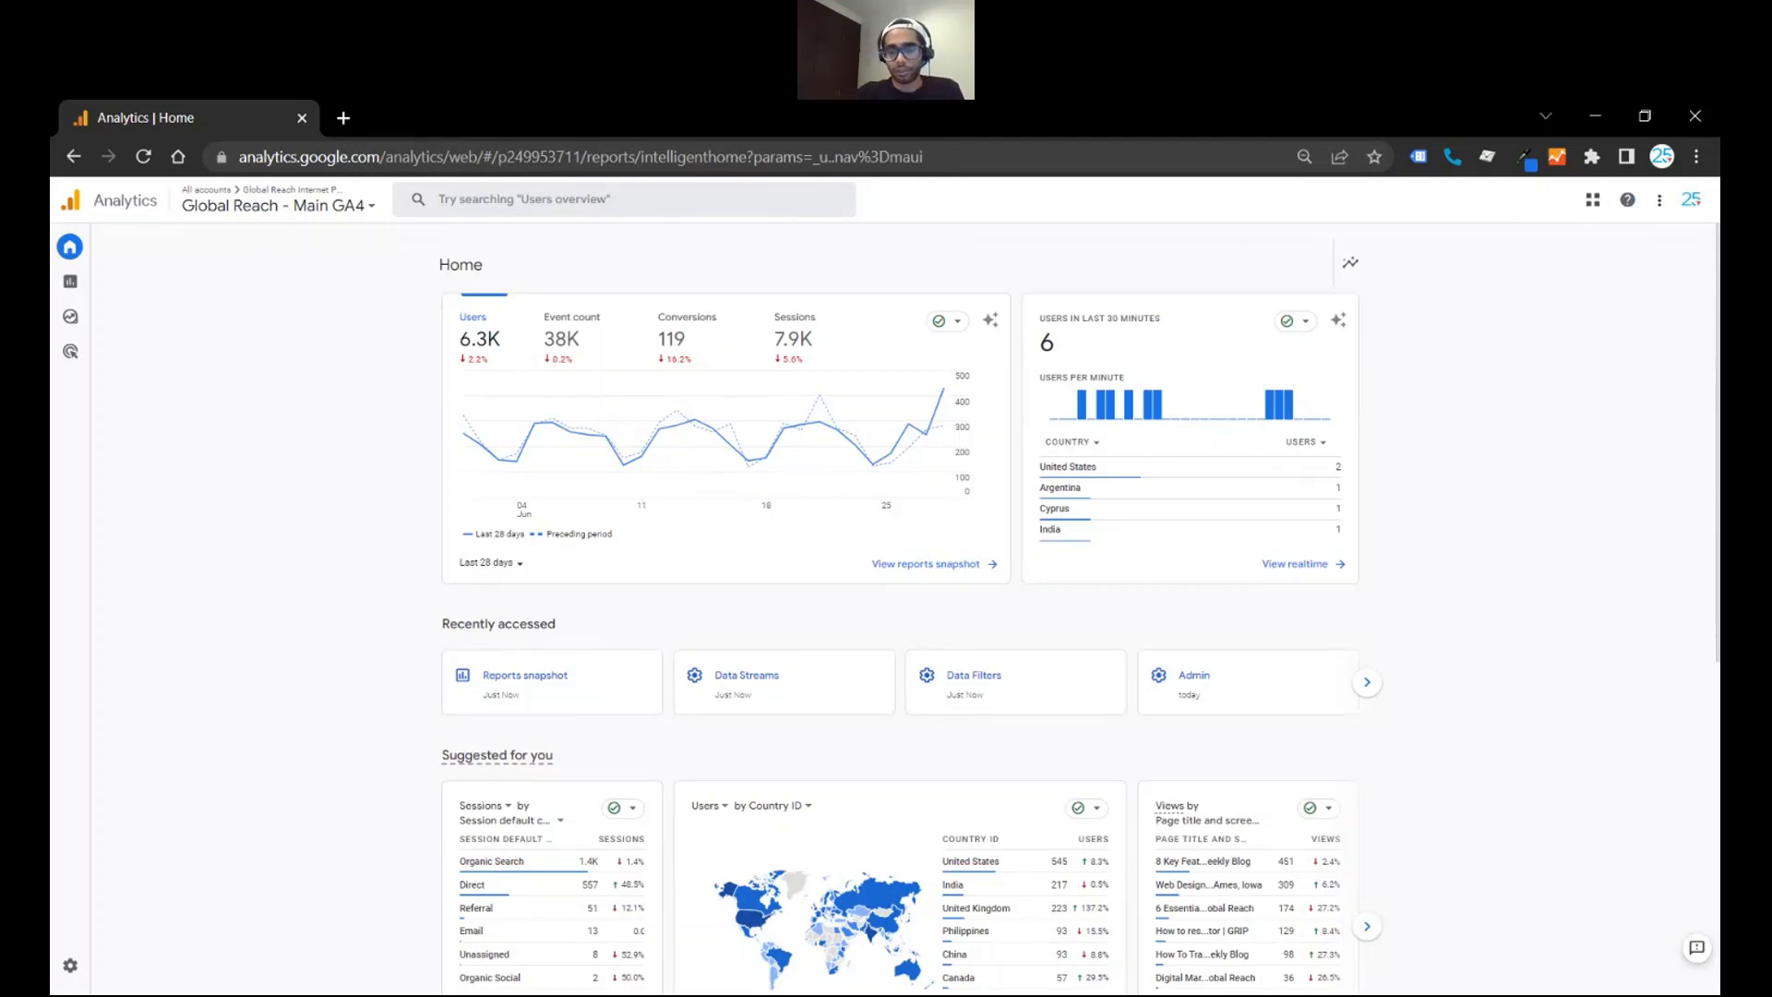
- Open the internal traffic definition in the Google tag settings of the Global Reach web data stream
mouse_move(1134, 486)
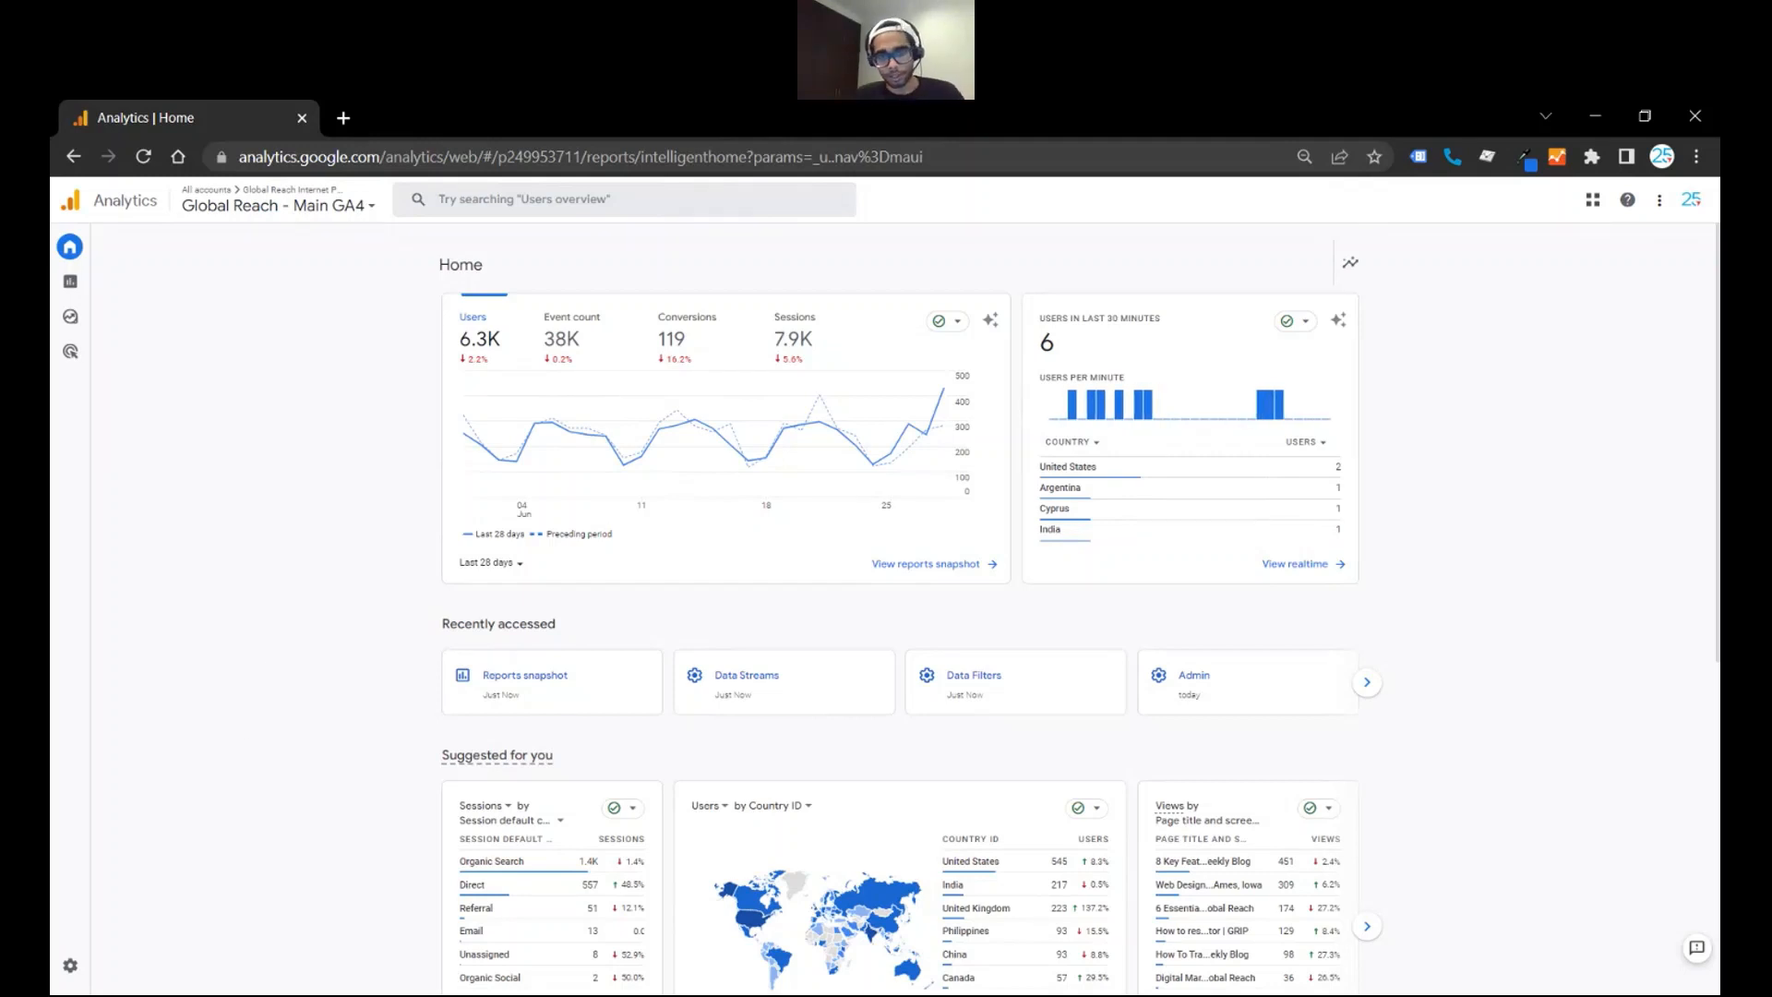
left_click(71, 969)
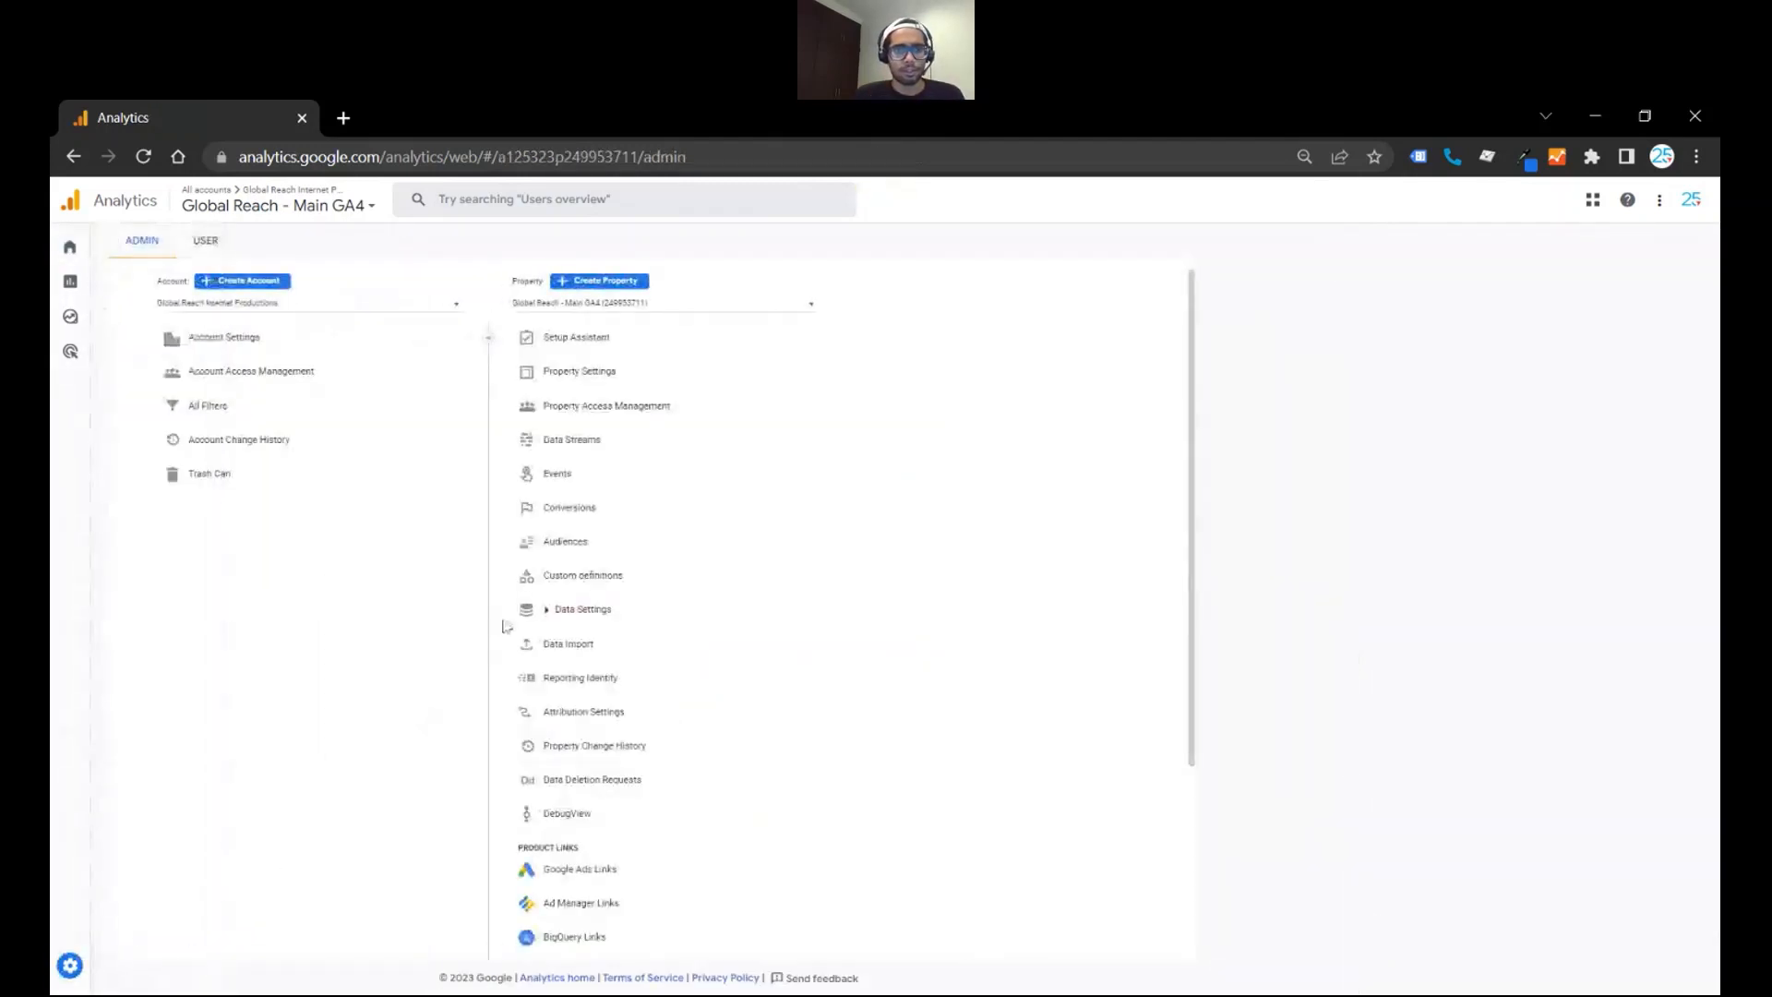
left_click(572, 441)
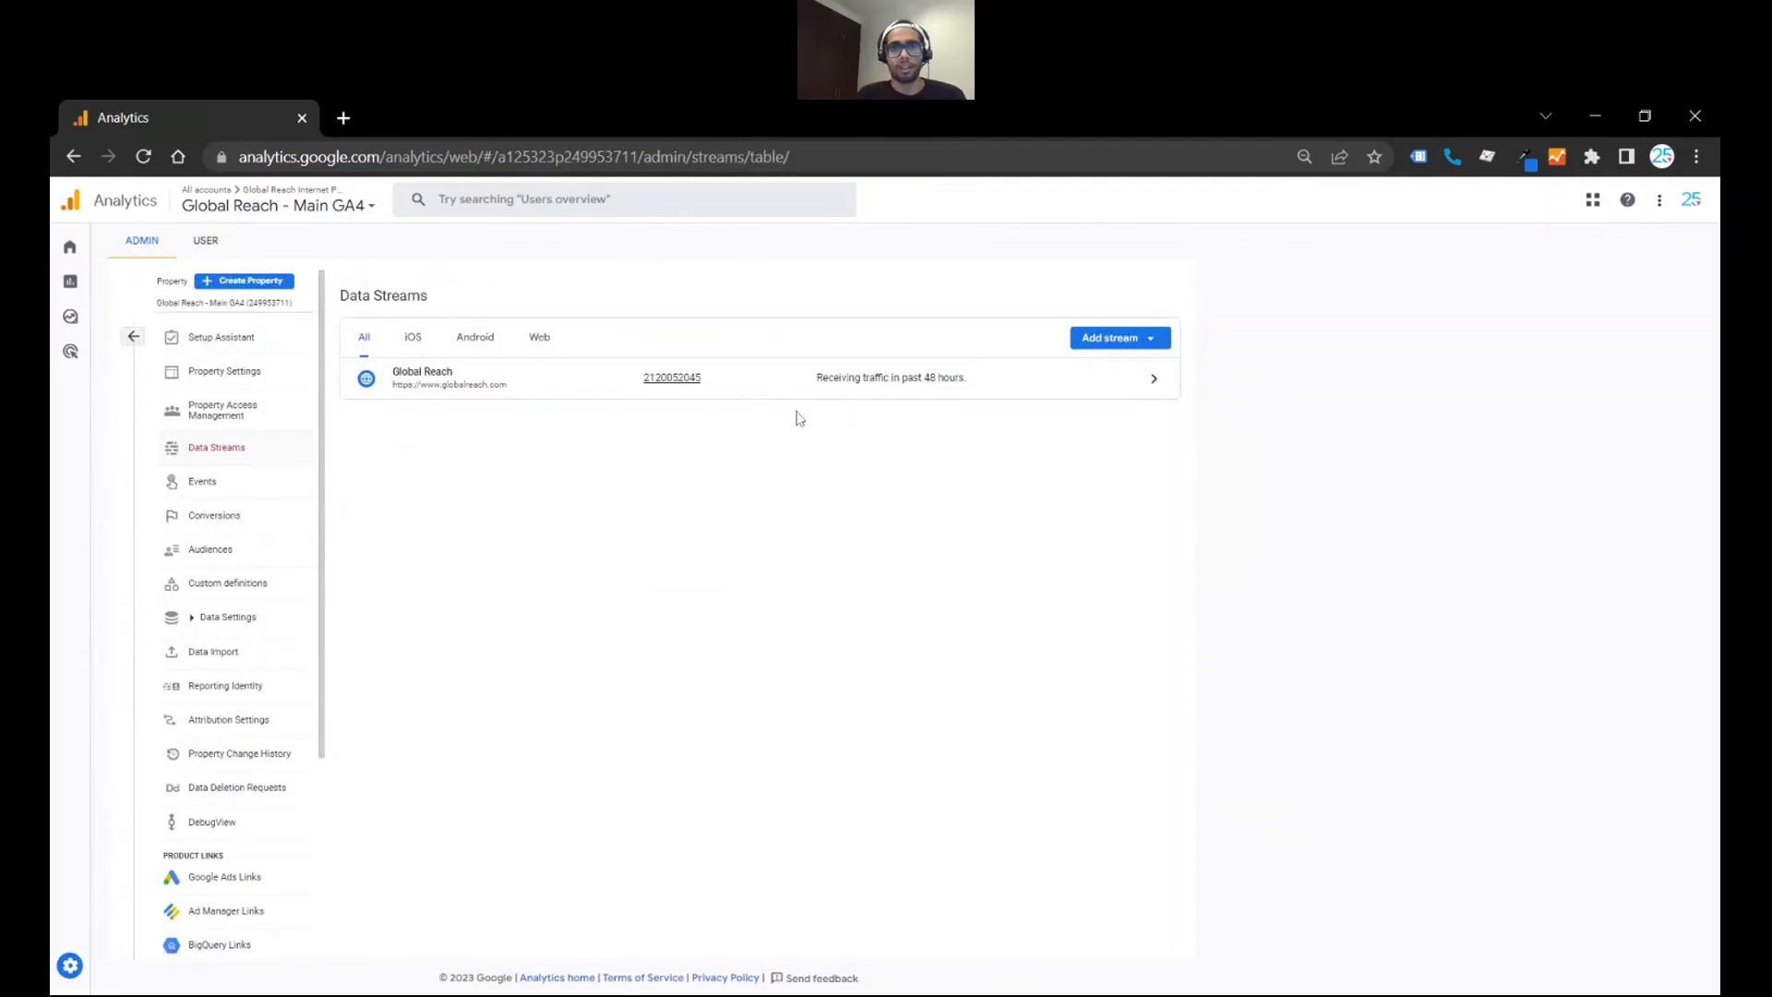
left_click(821, 397)
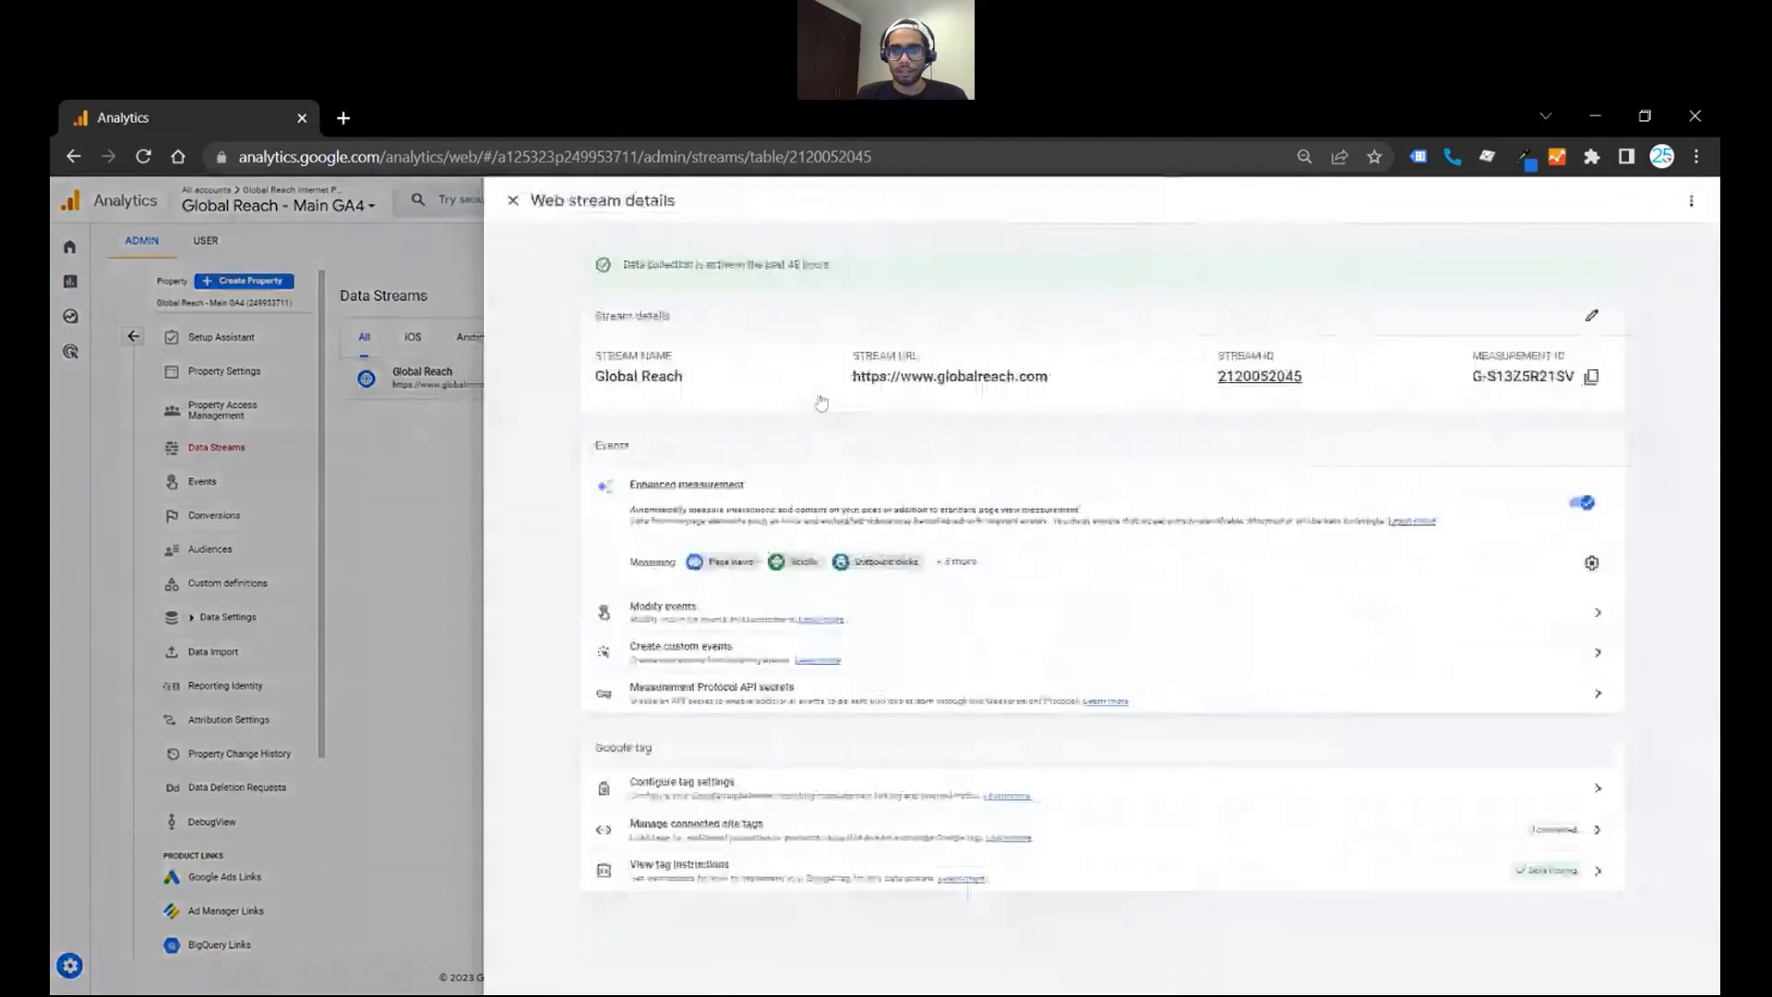
left_click(900, 804)
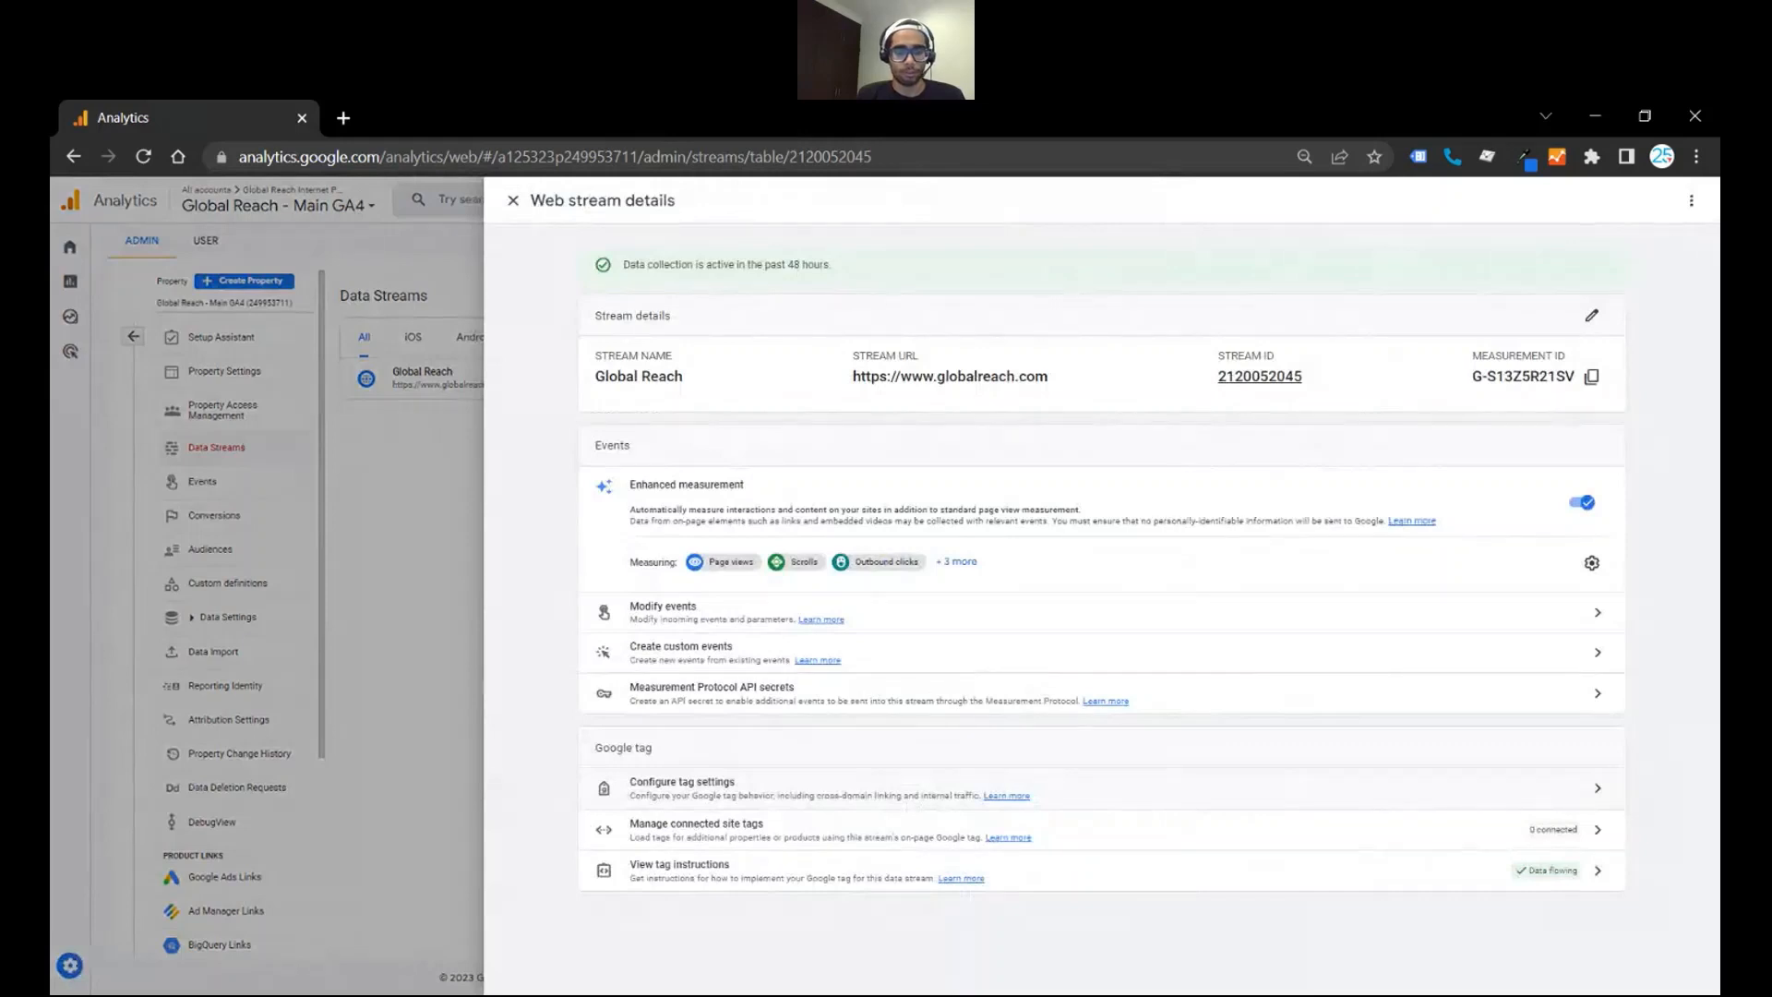
left_click(1277, 776)
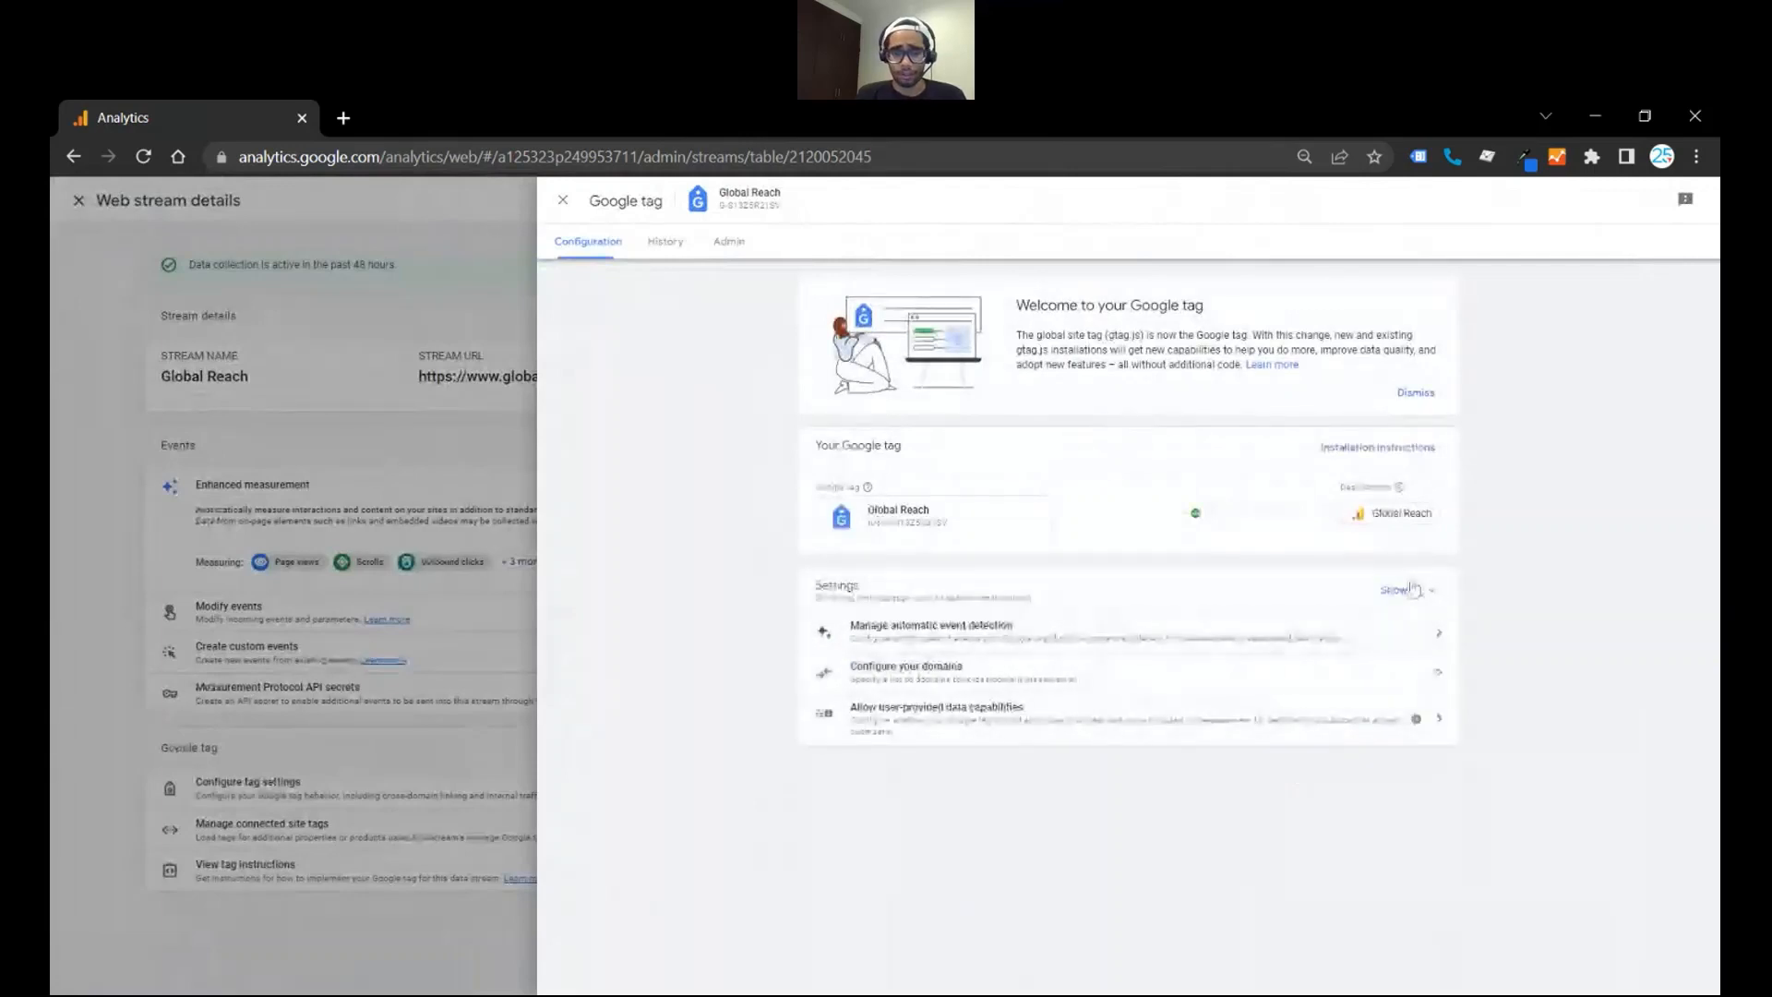
left_click(1411, 589)
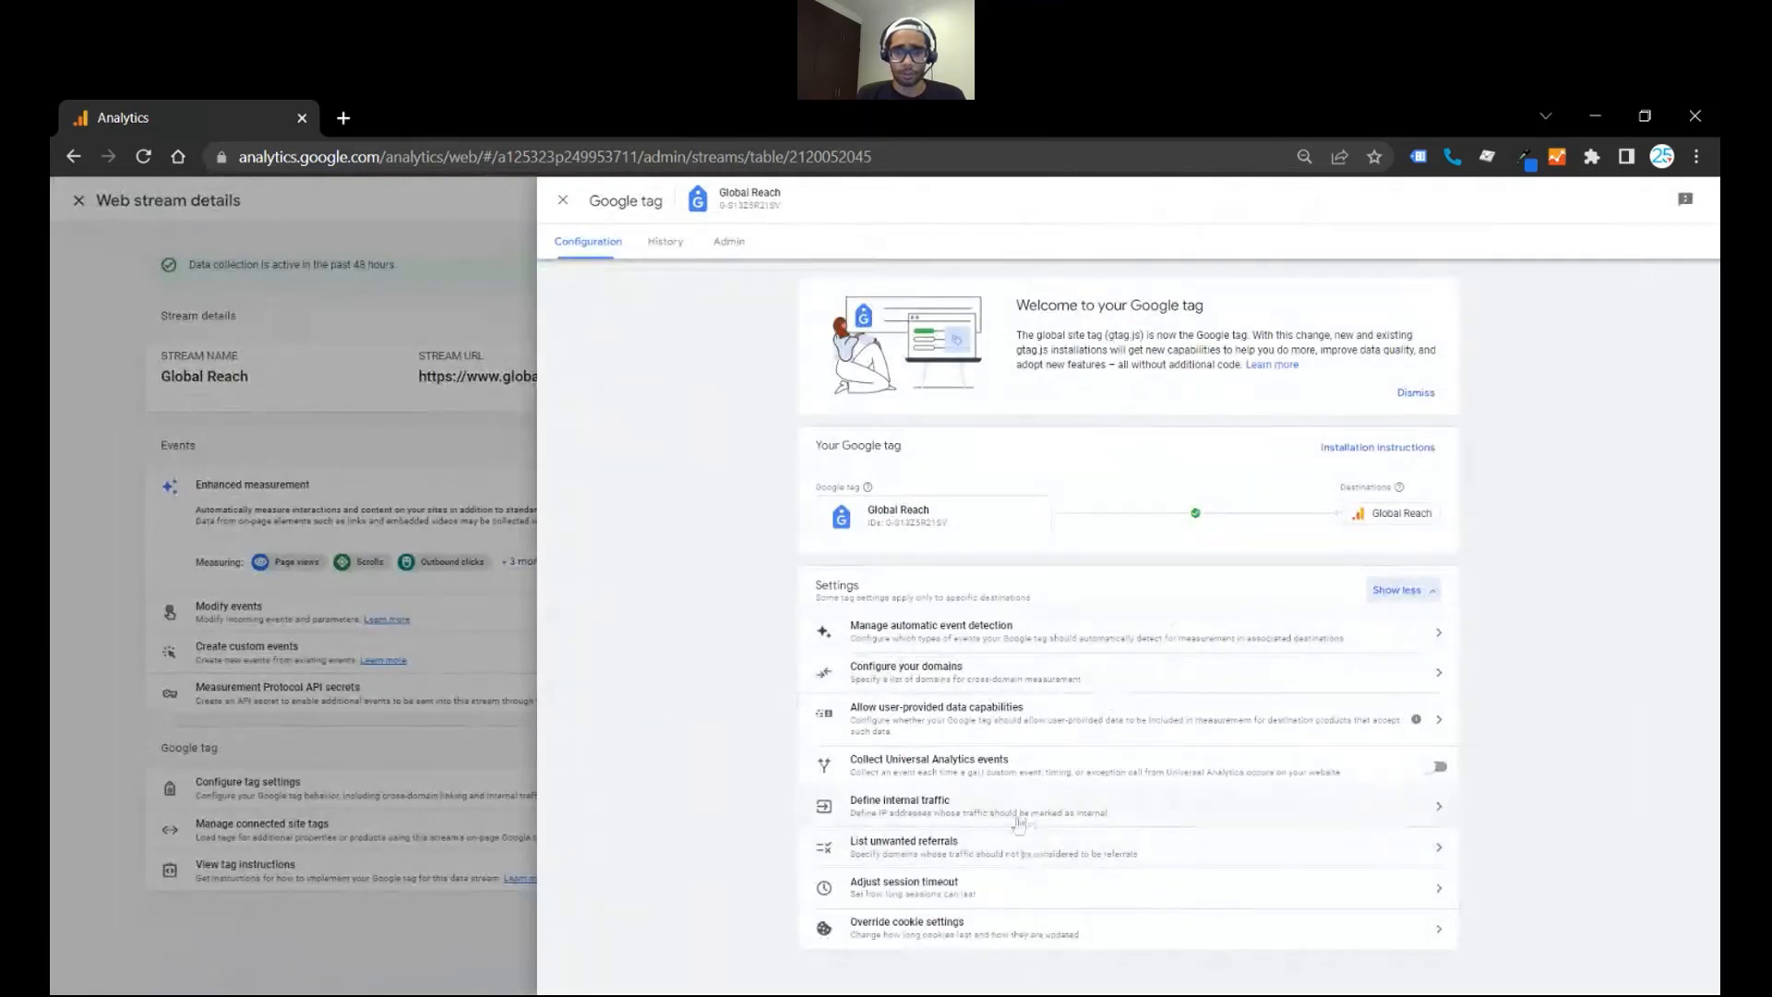
left_click(1019, 812)
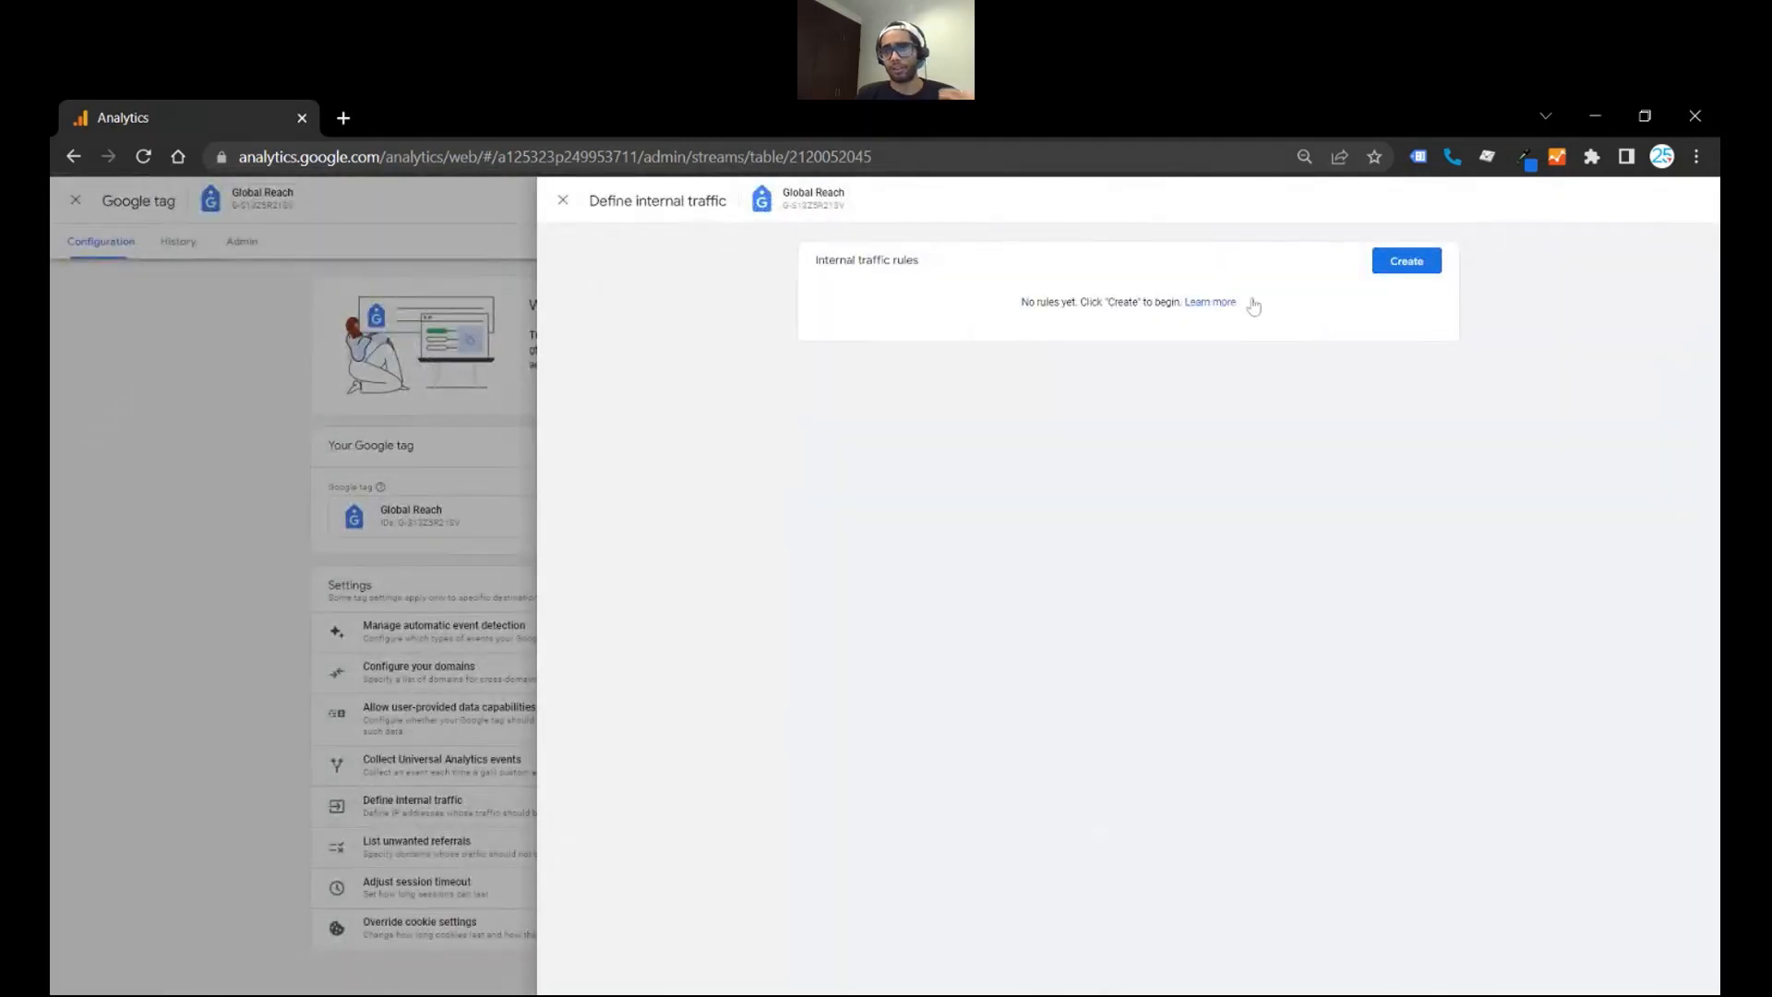
- Start an internal traffic rule named with the person's first name plus "IP Address", using the match type "IP address equals"
left_click(1397, 264)
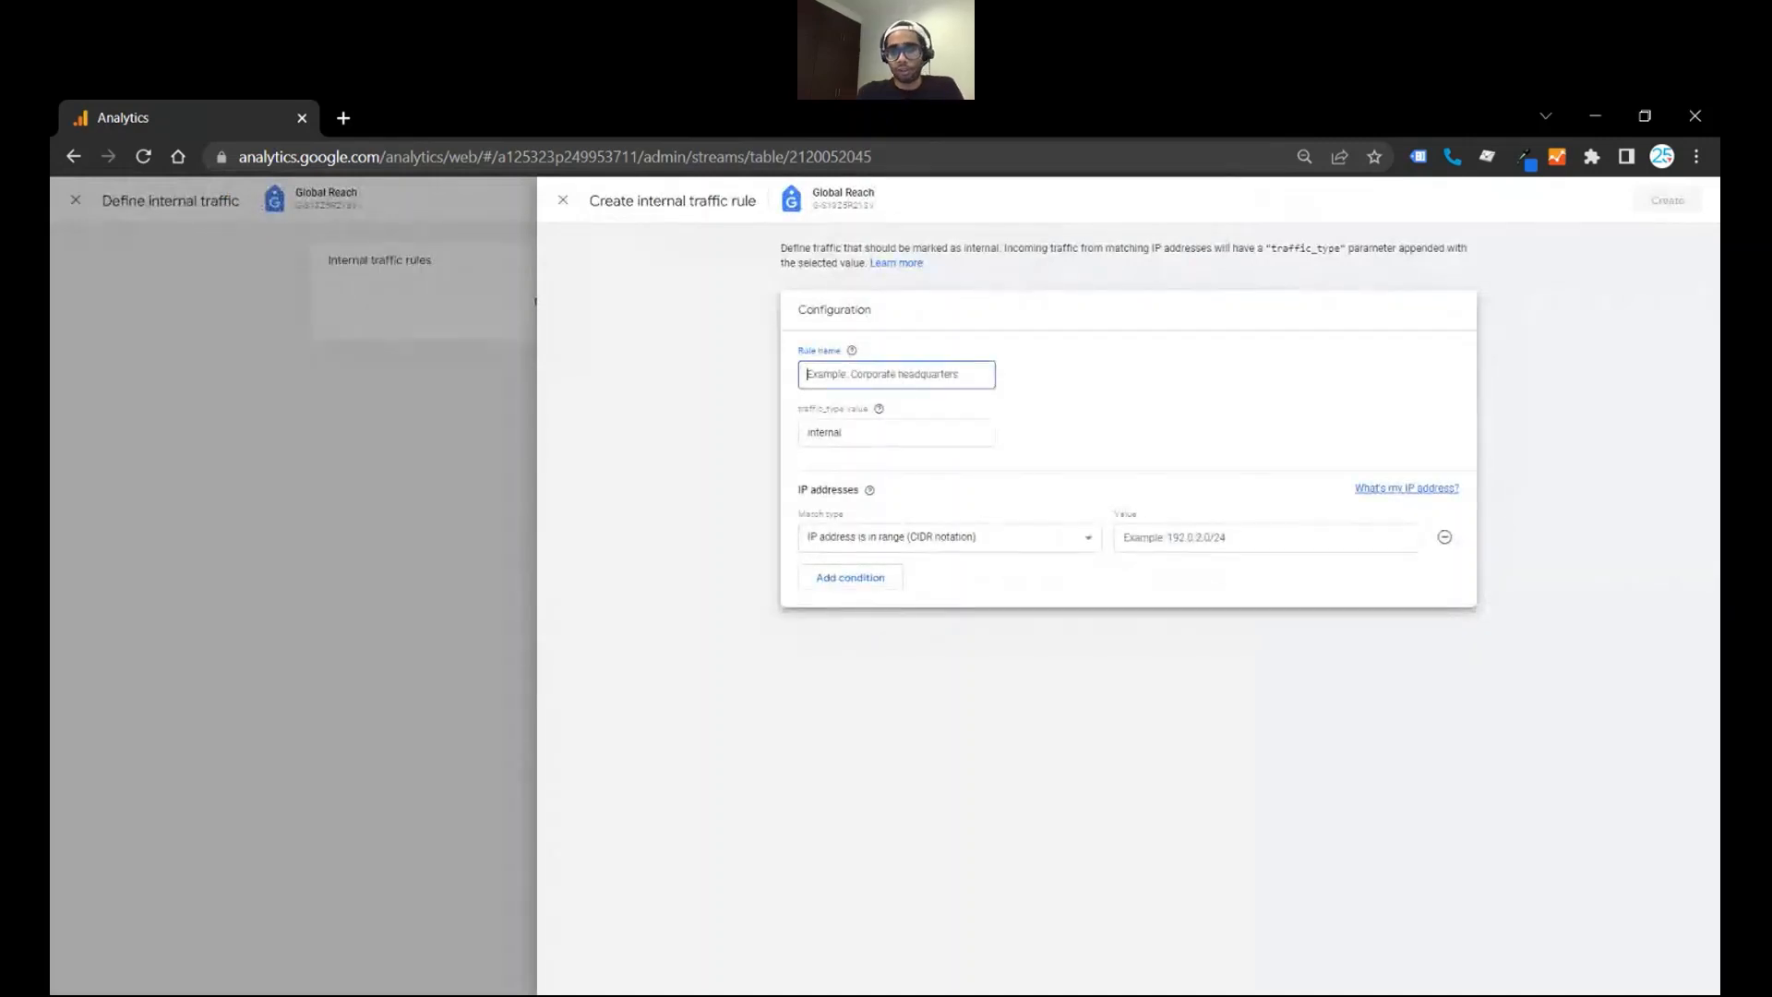
type("Christian")
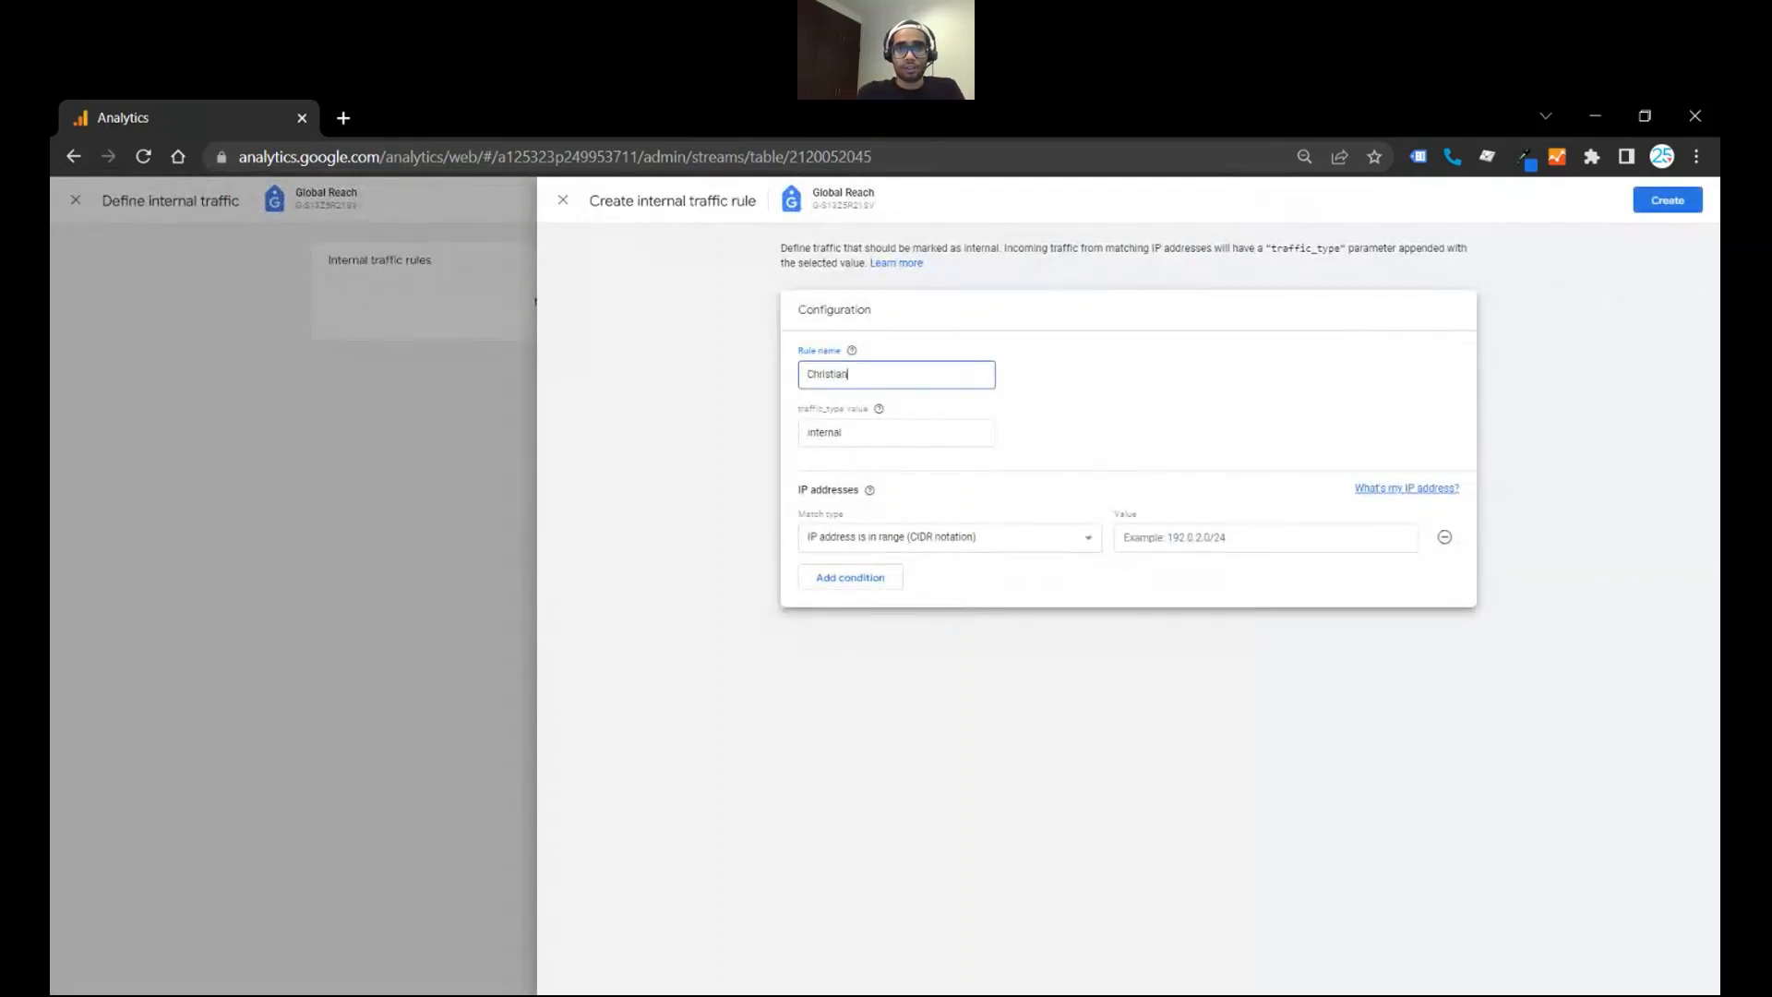
type("'s IP Address")
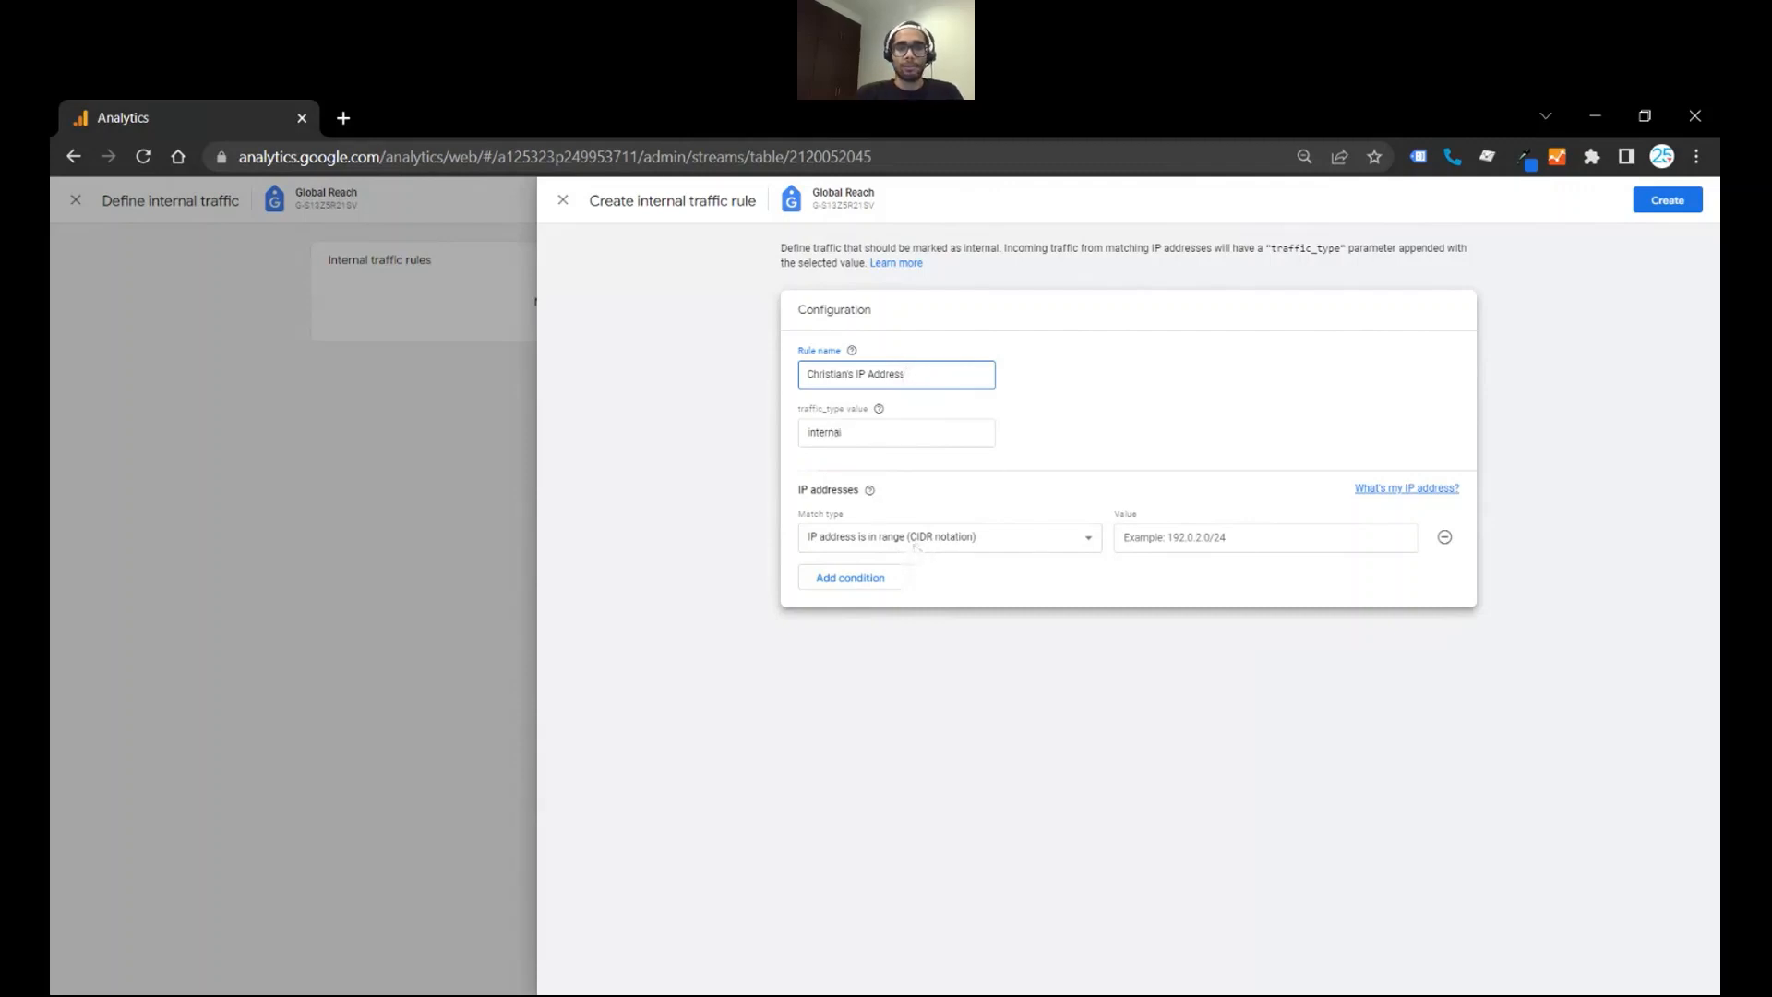
left_click(915, 548)
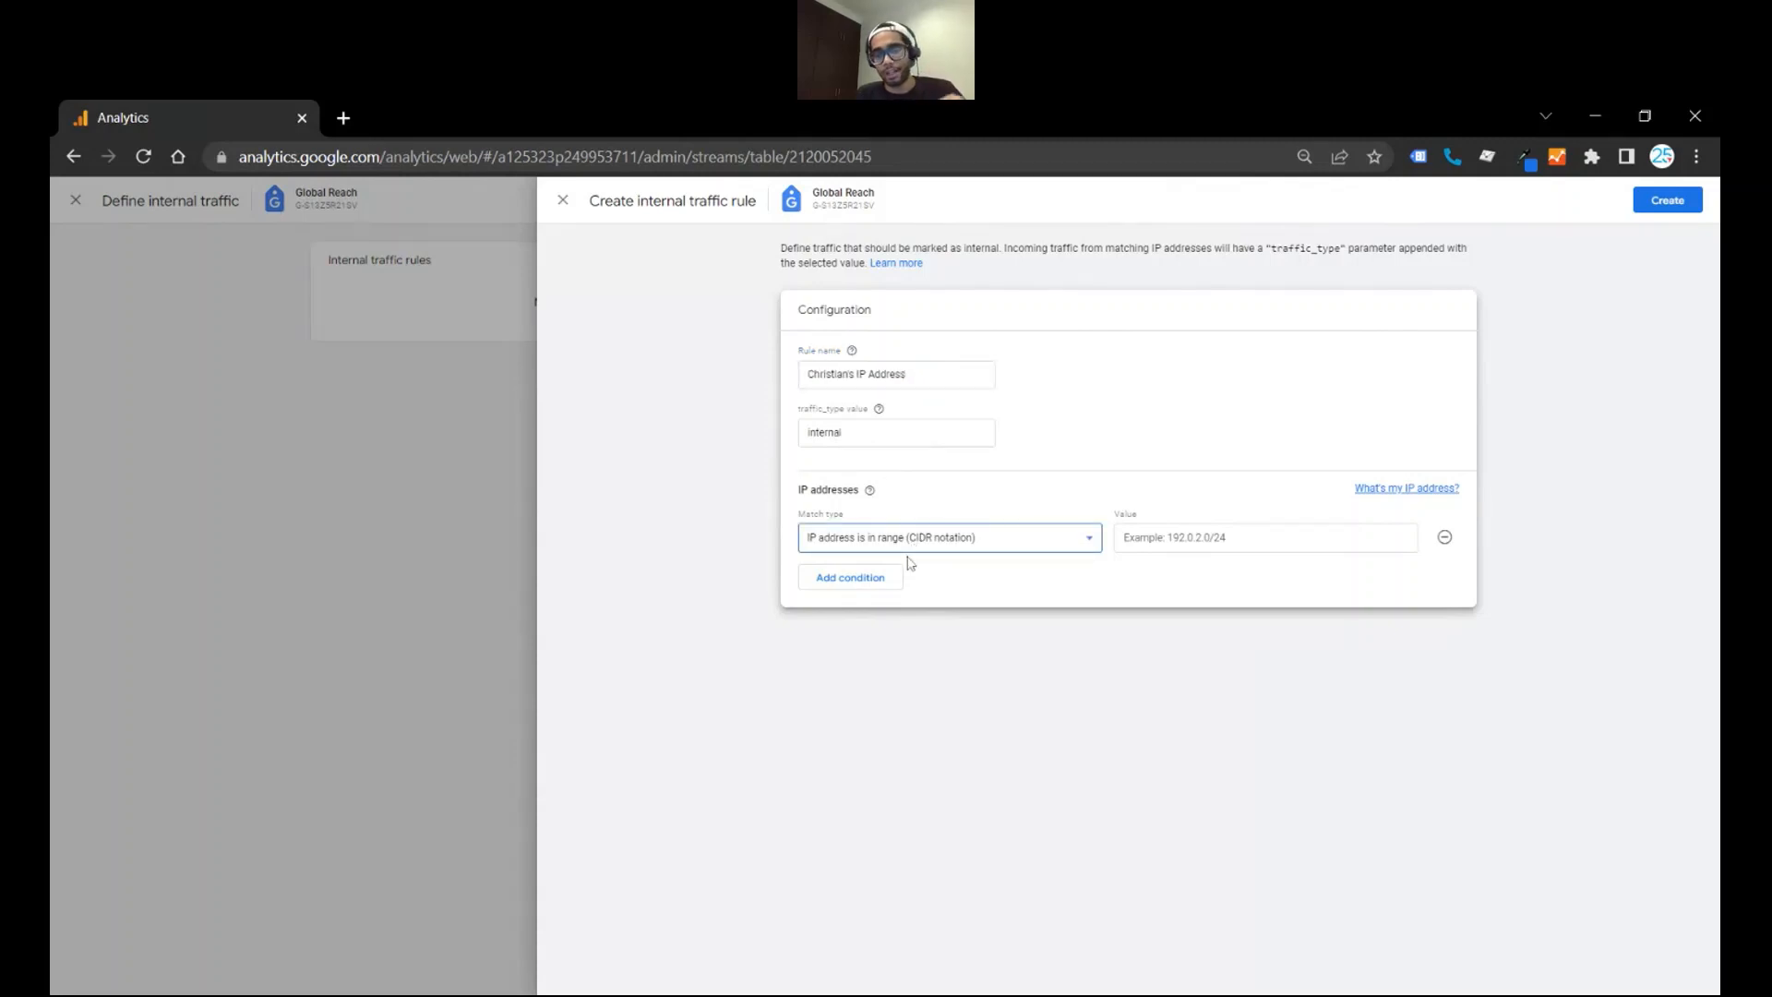
left_click(907, 561)
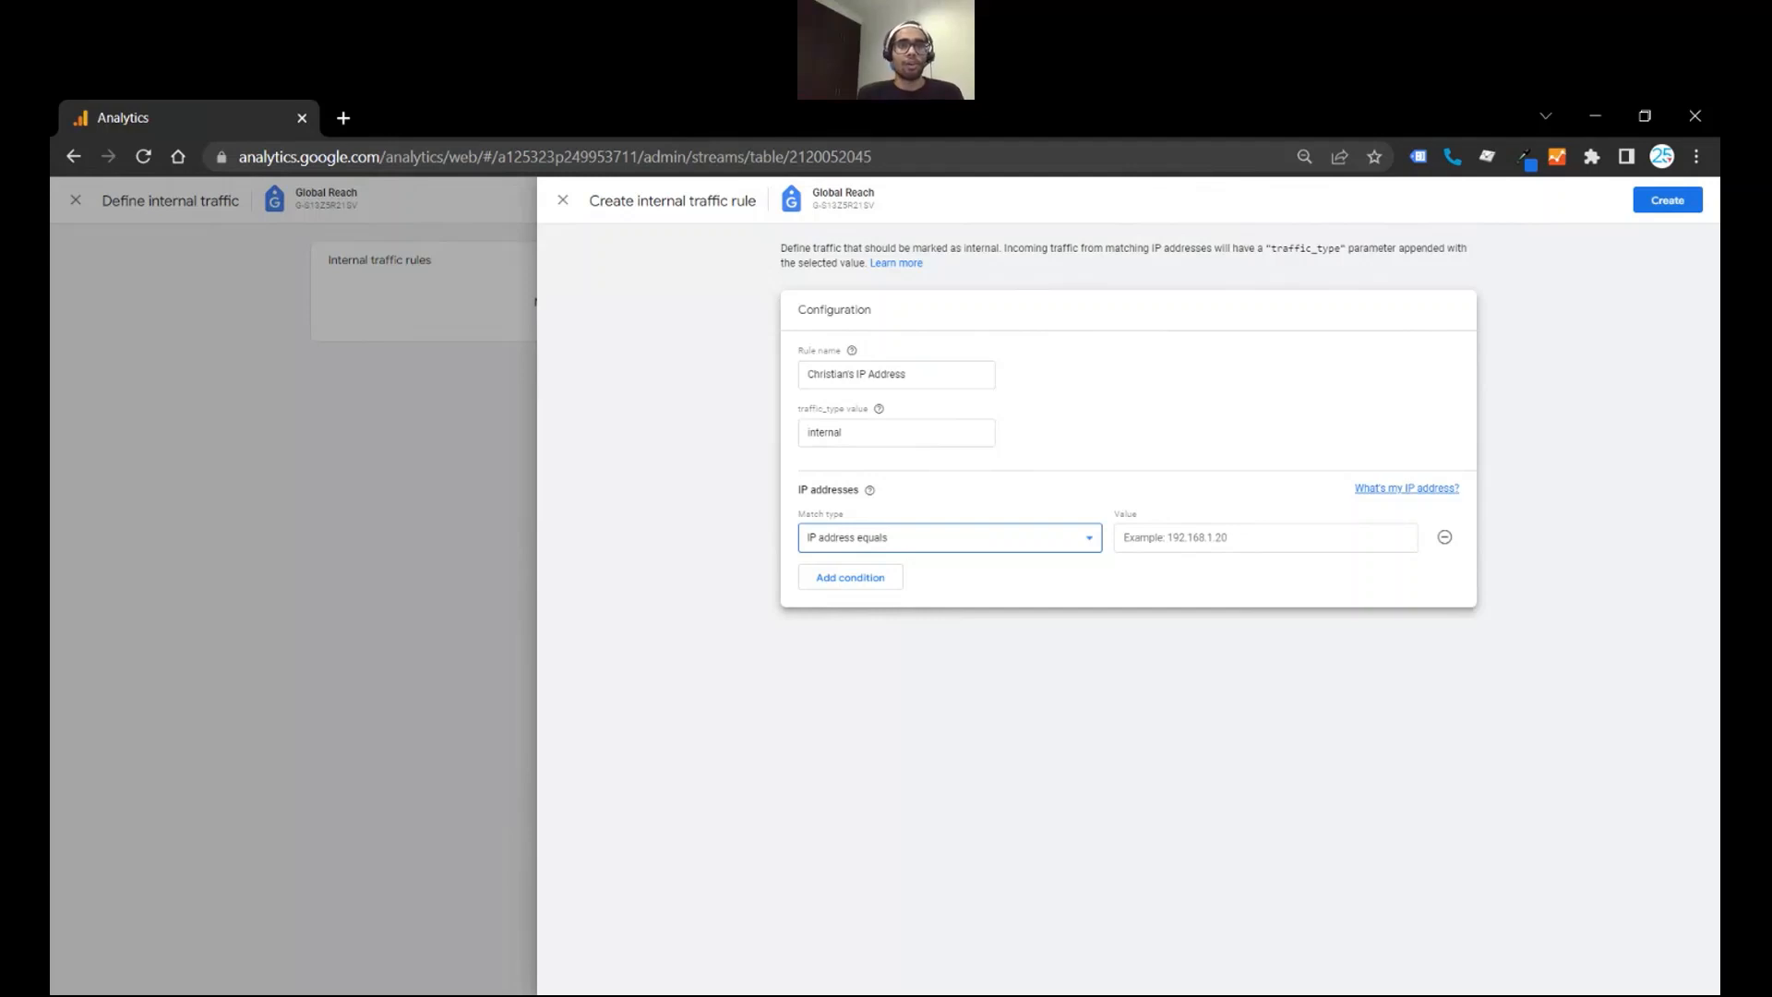
- Search the web for "what is my ip address" and copy the public IPv4 address from whatismyipaddress.com
left_click(343, 116)
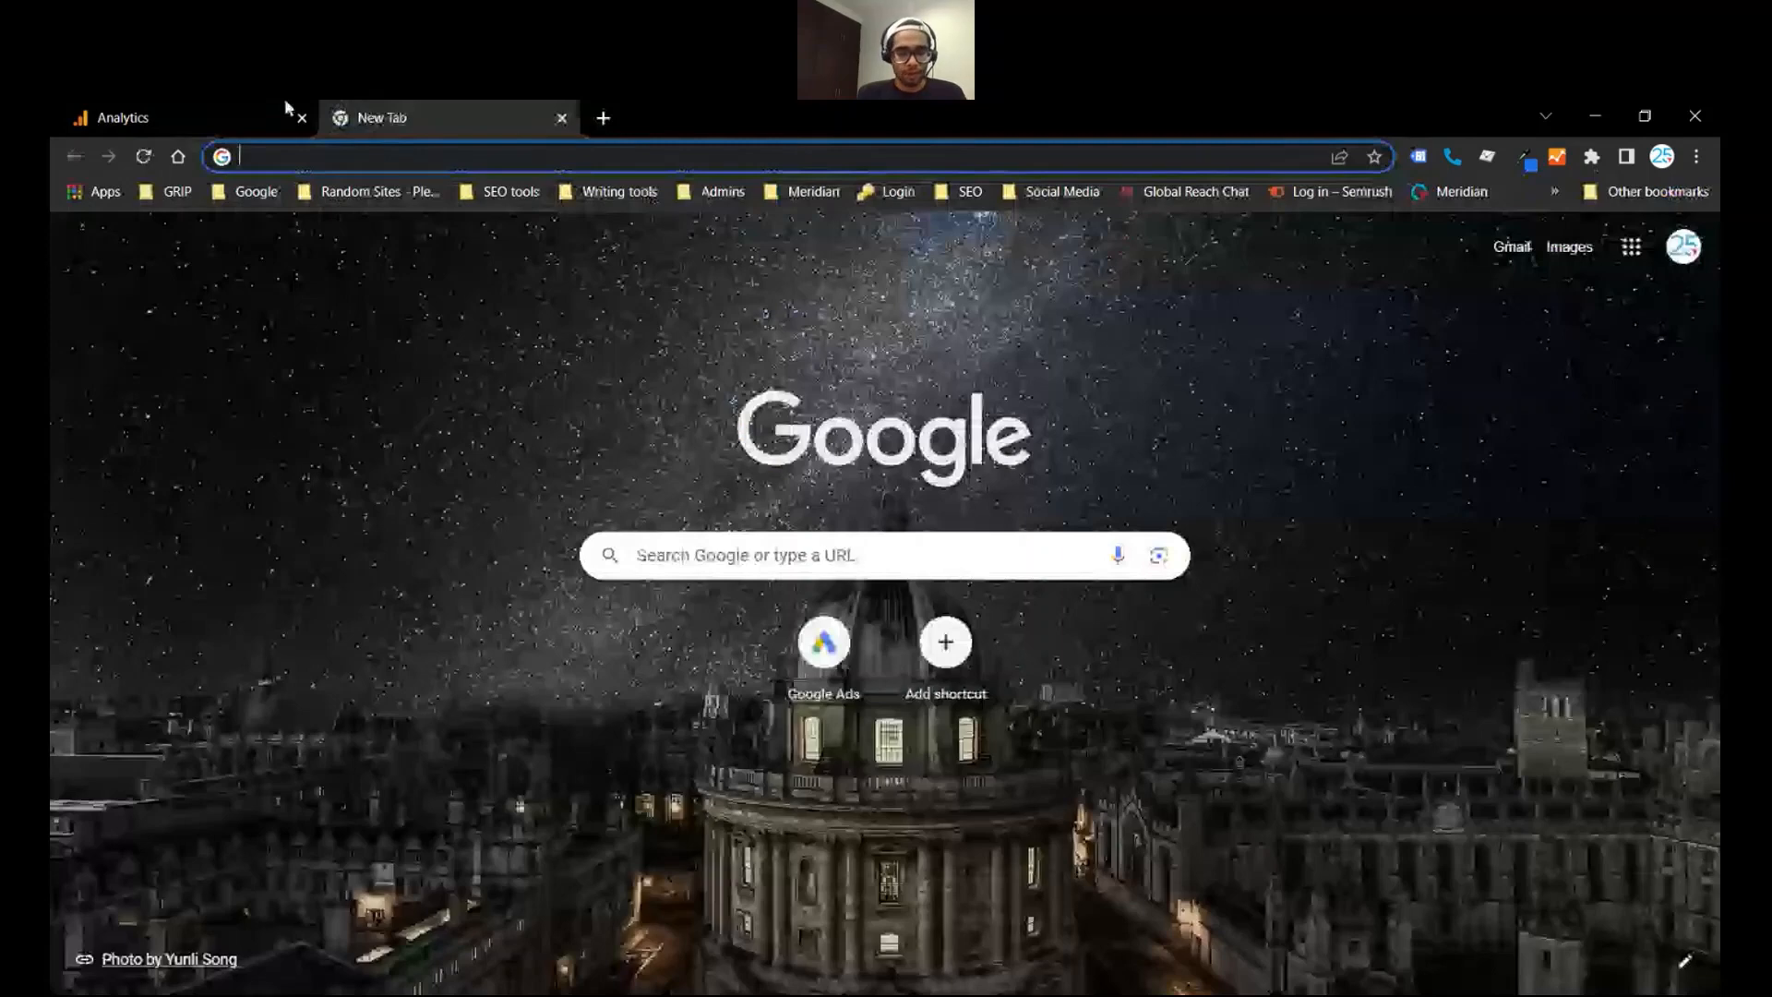
type("what is my ip ad")
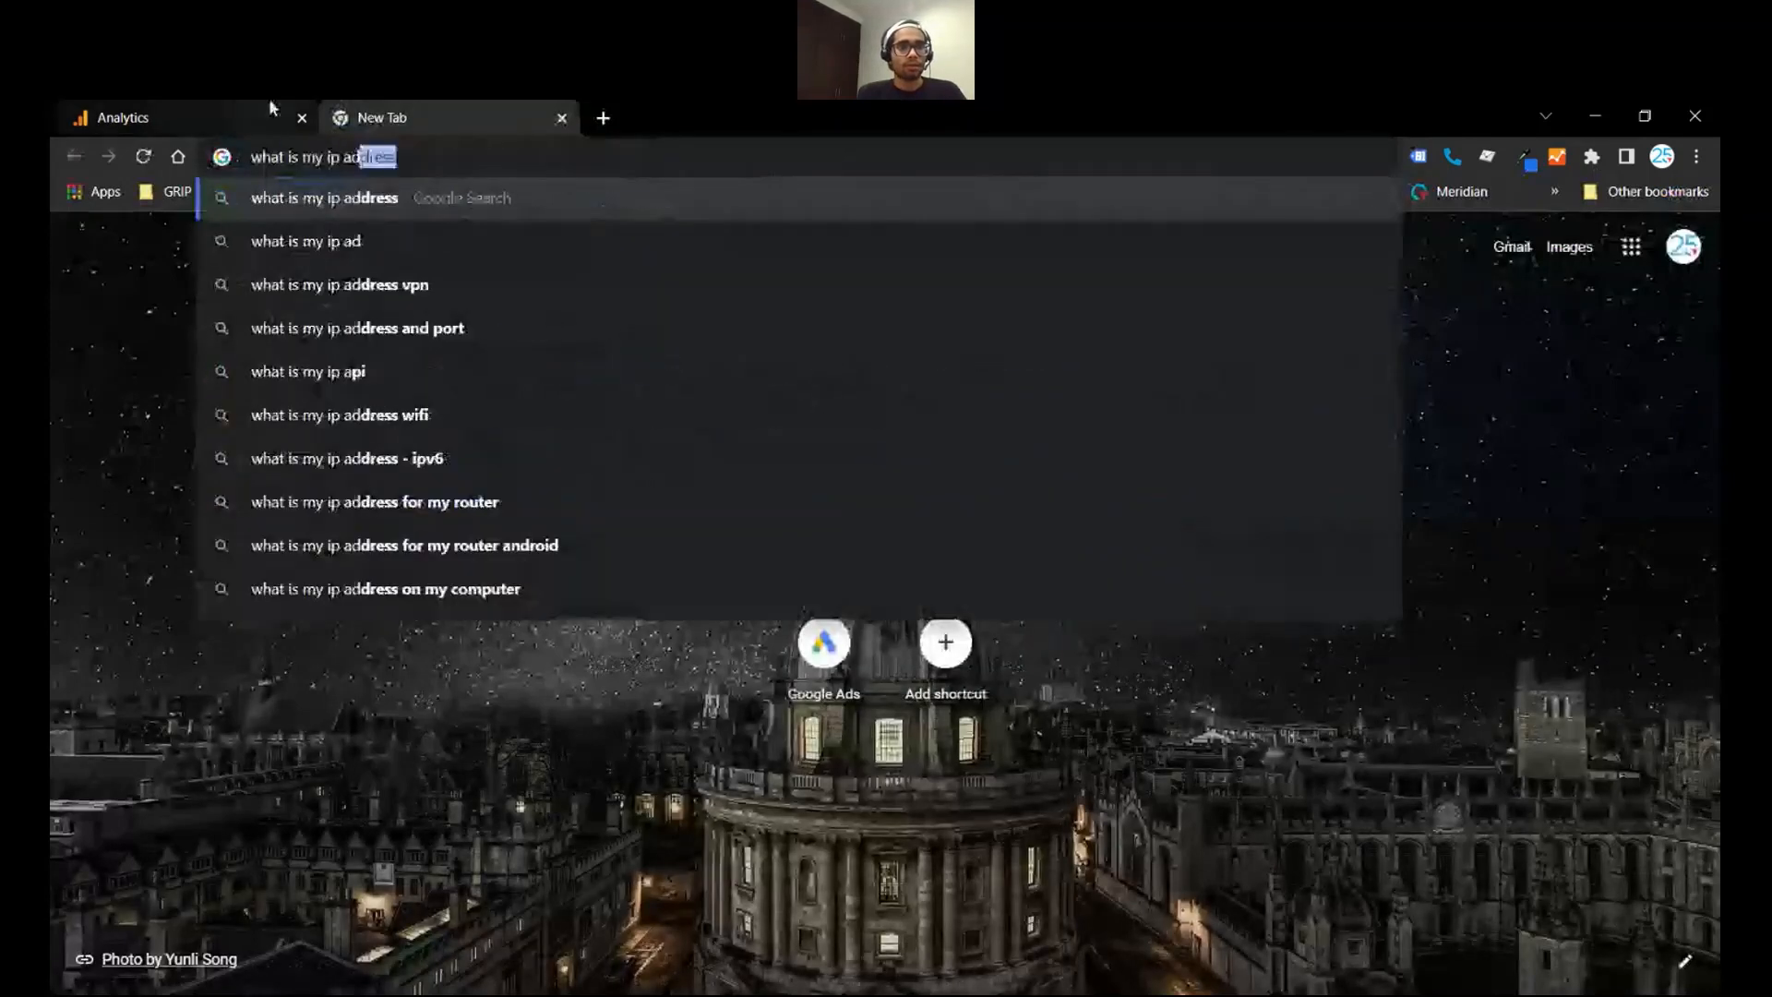
key("Return")
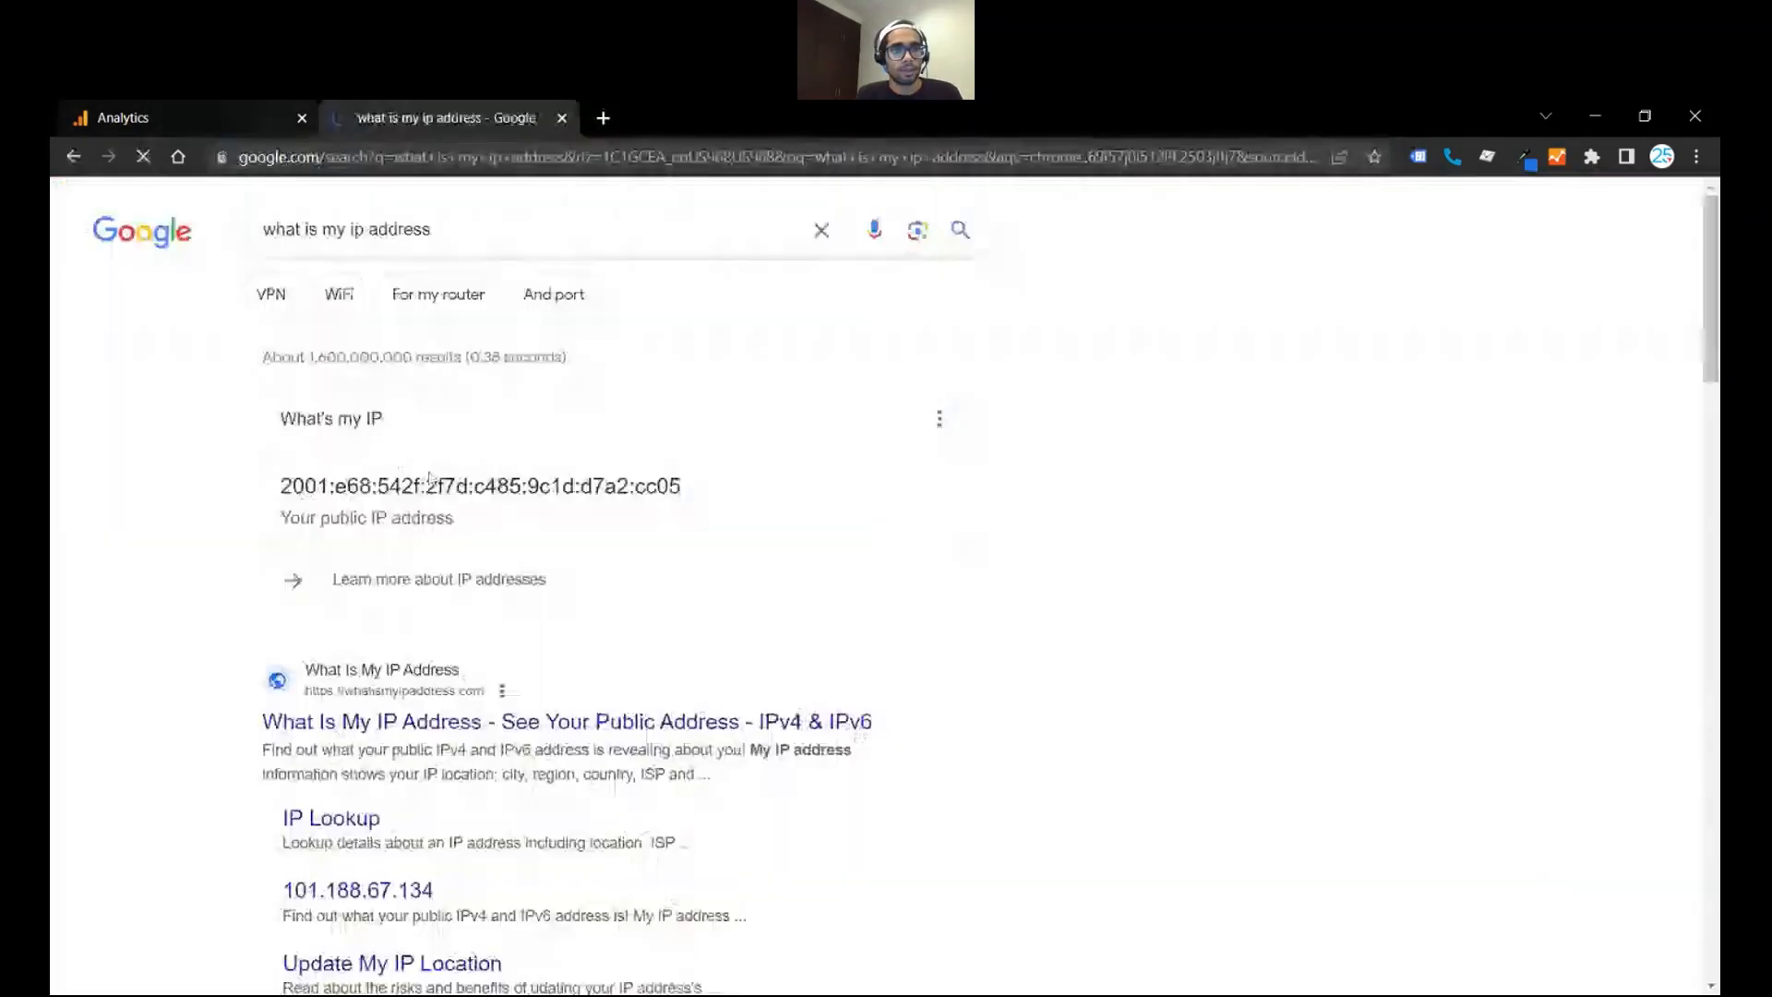
left_click(404, 723)
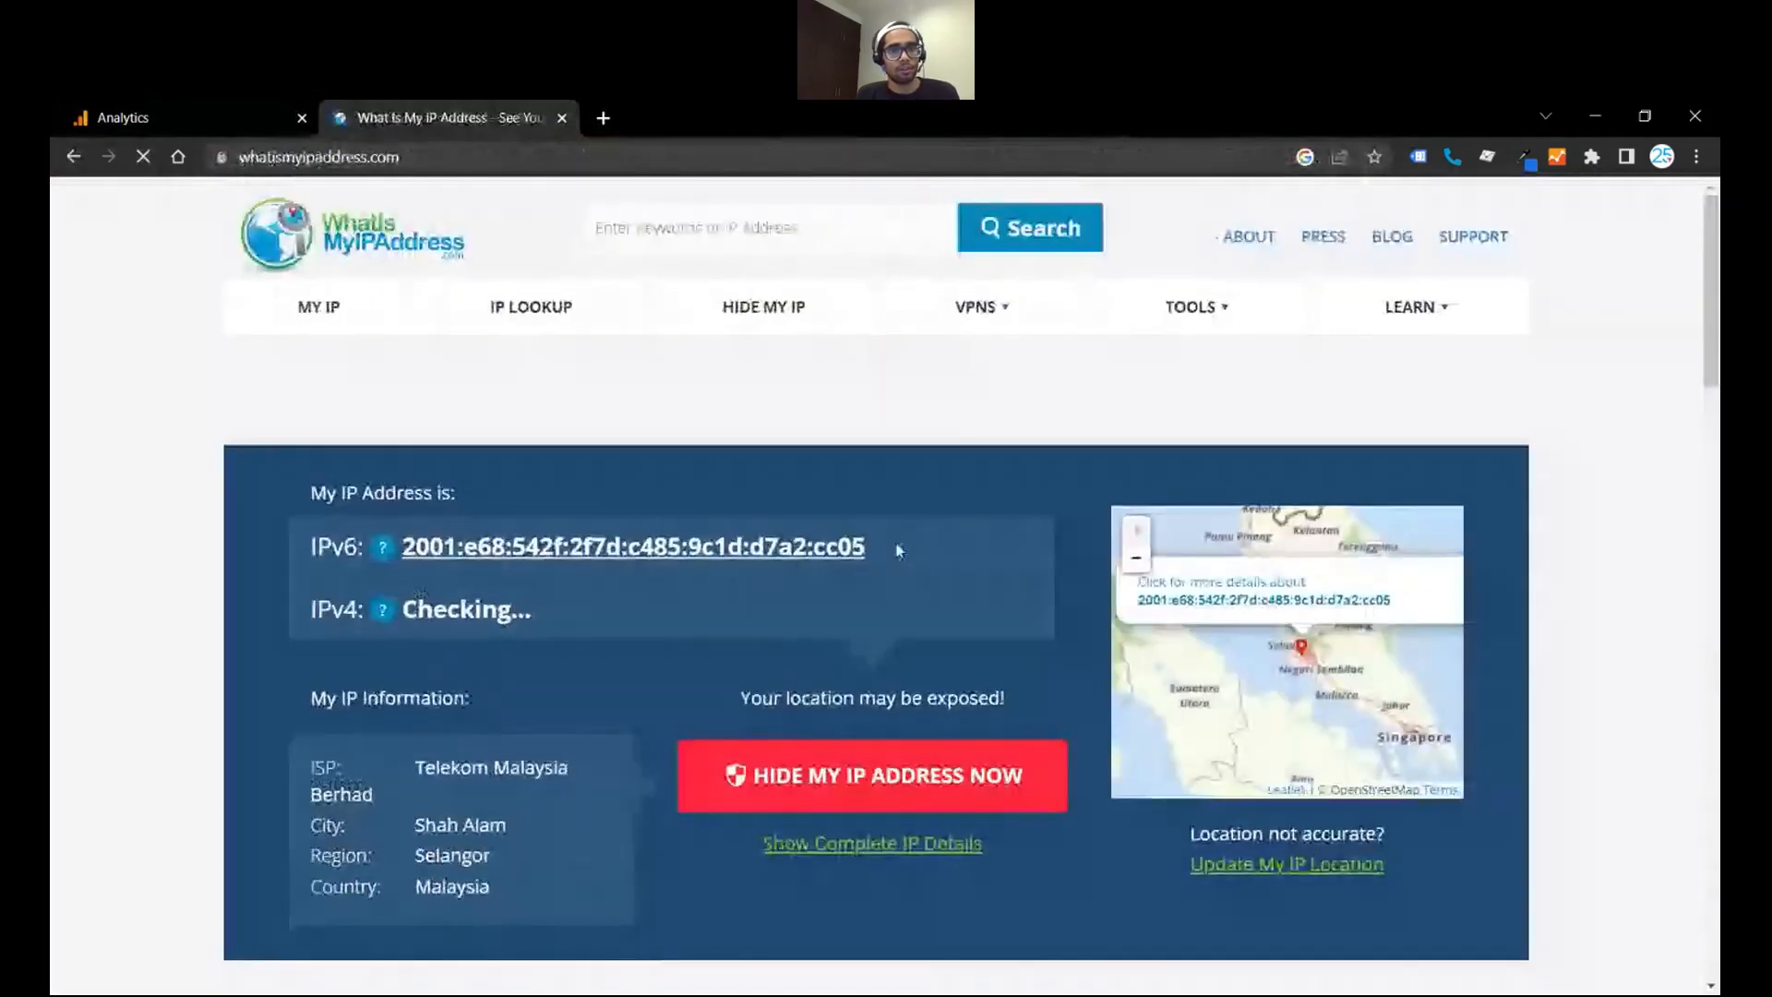
left_click_drag(899, 551, 590, 546)
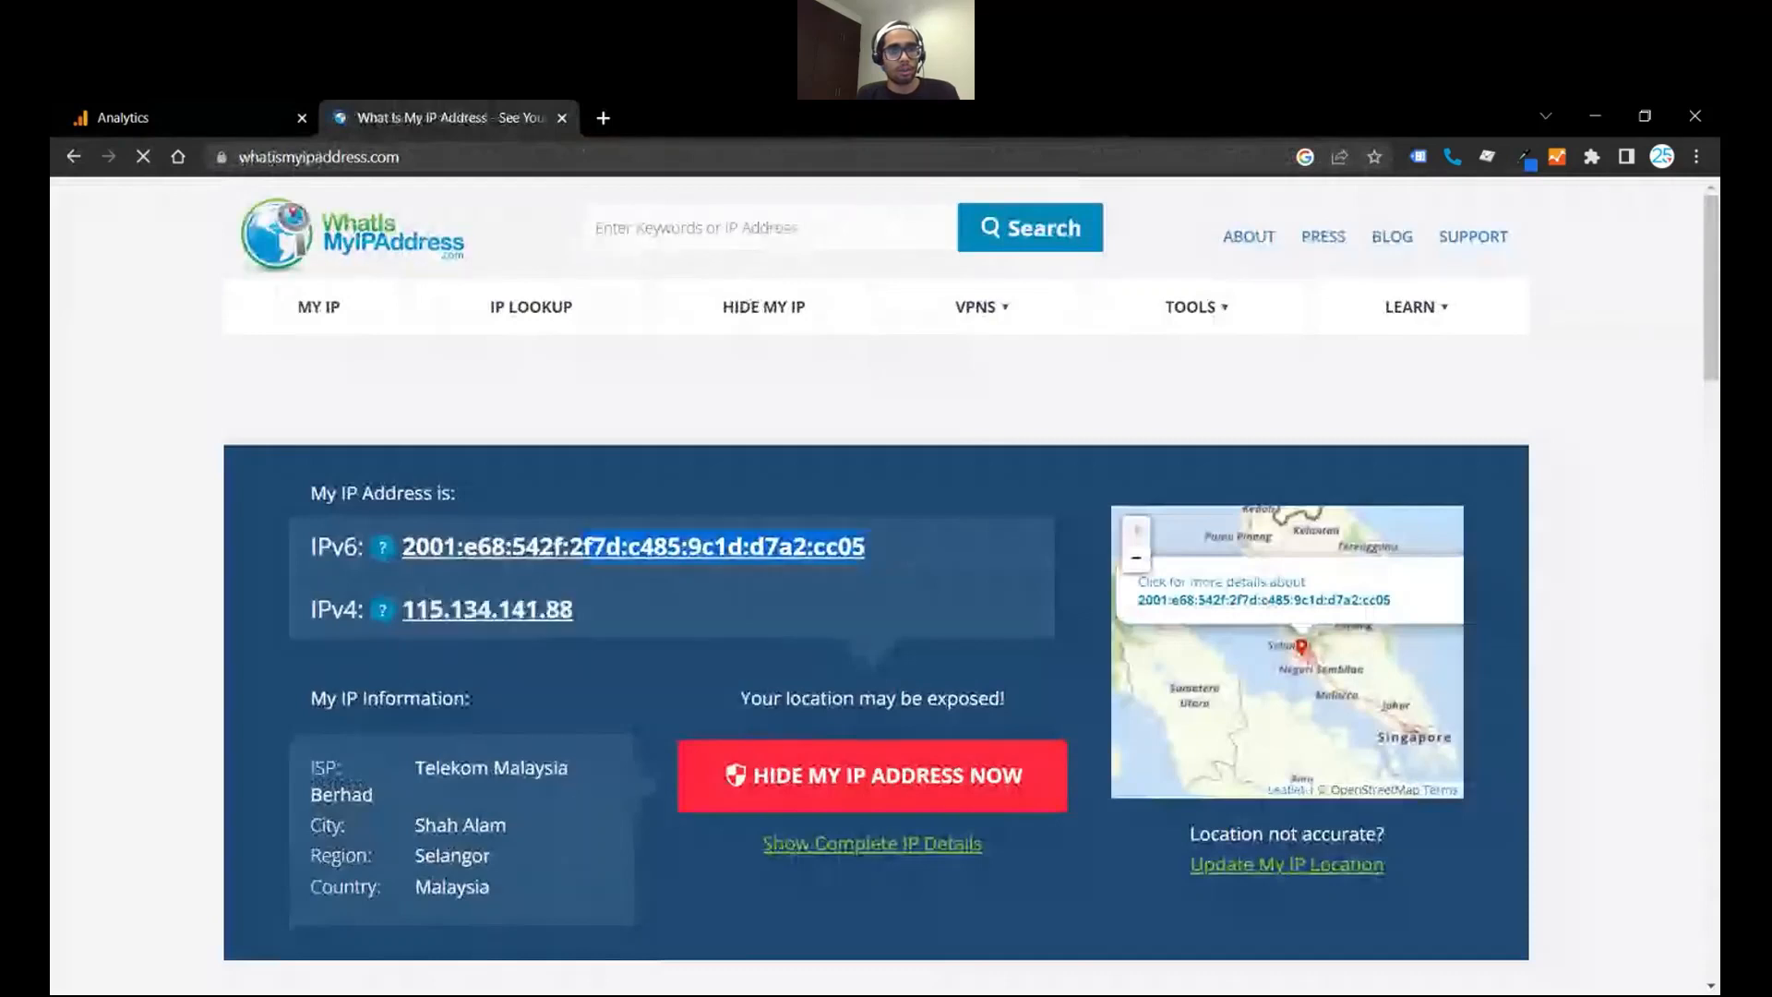
double_click(441, 612)
key("ctrl+c")
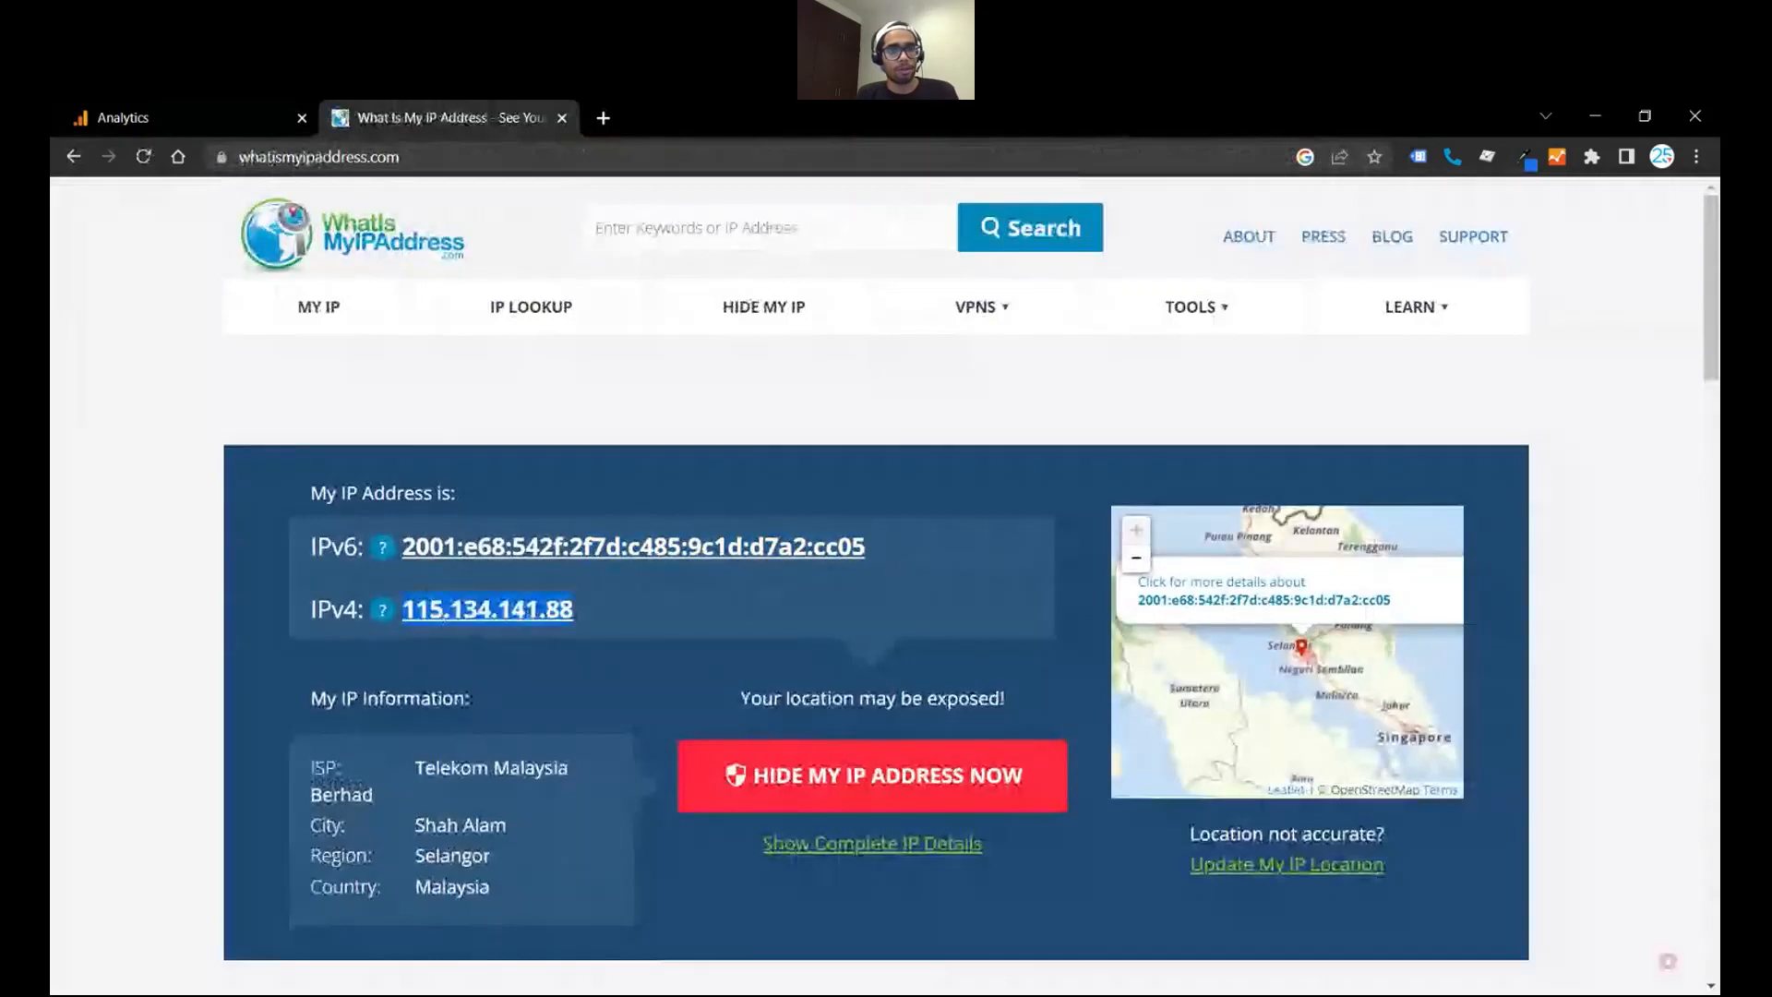
- Return to Analytics, enter the copied IPv4 address as the condition's value and create the internal traffic rule
left_click(197, 111)
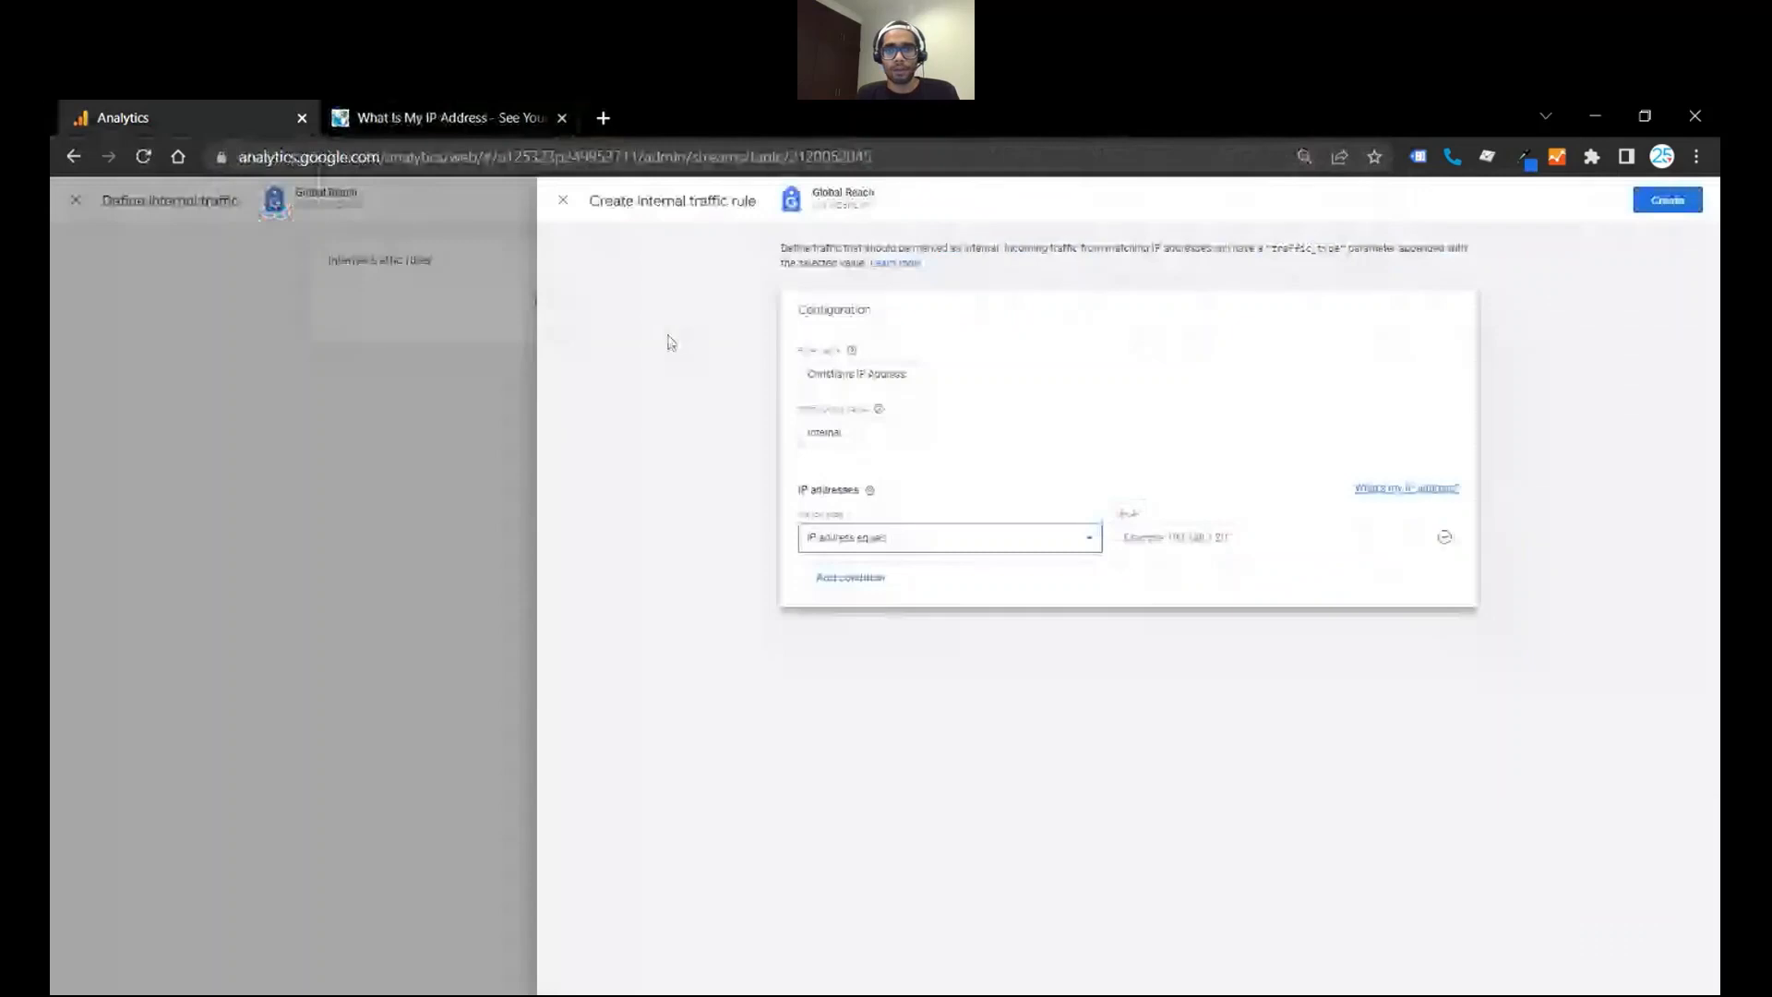
key("Tab")
key("ctrl+v")
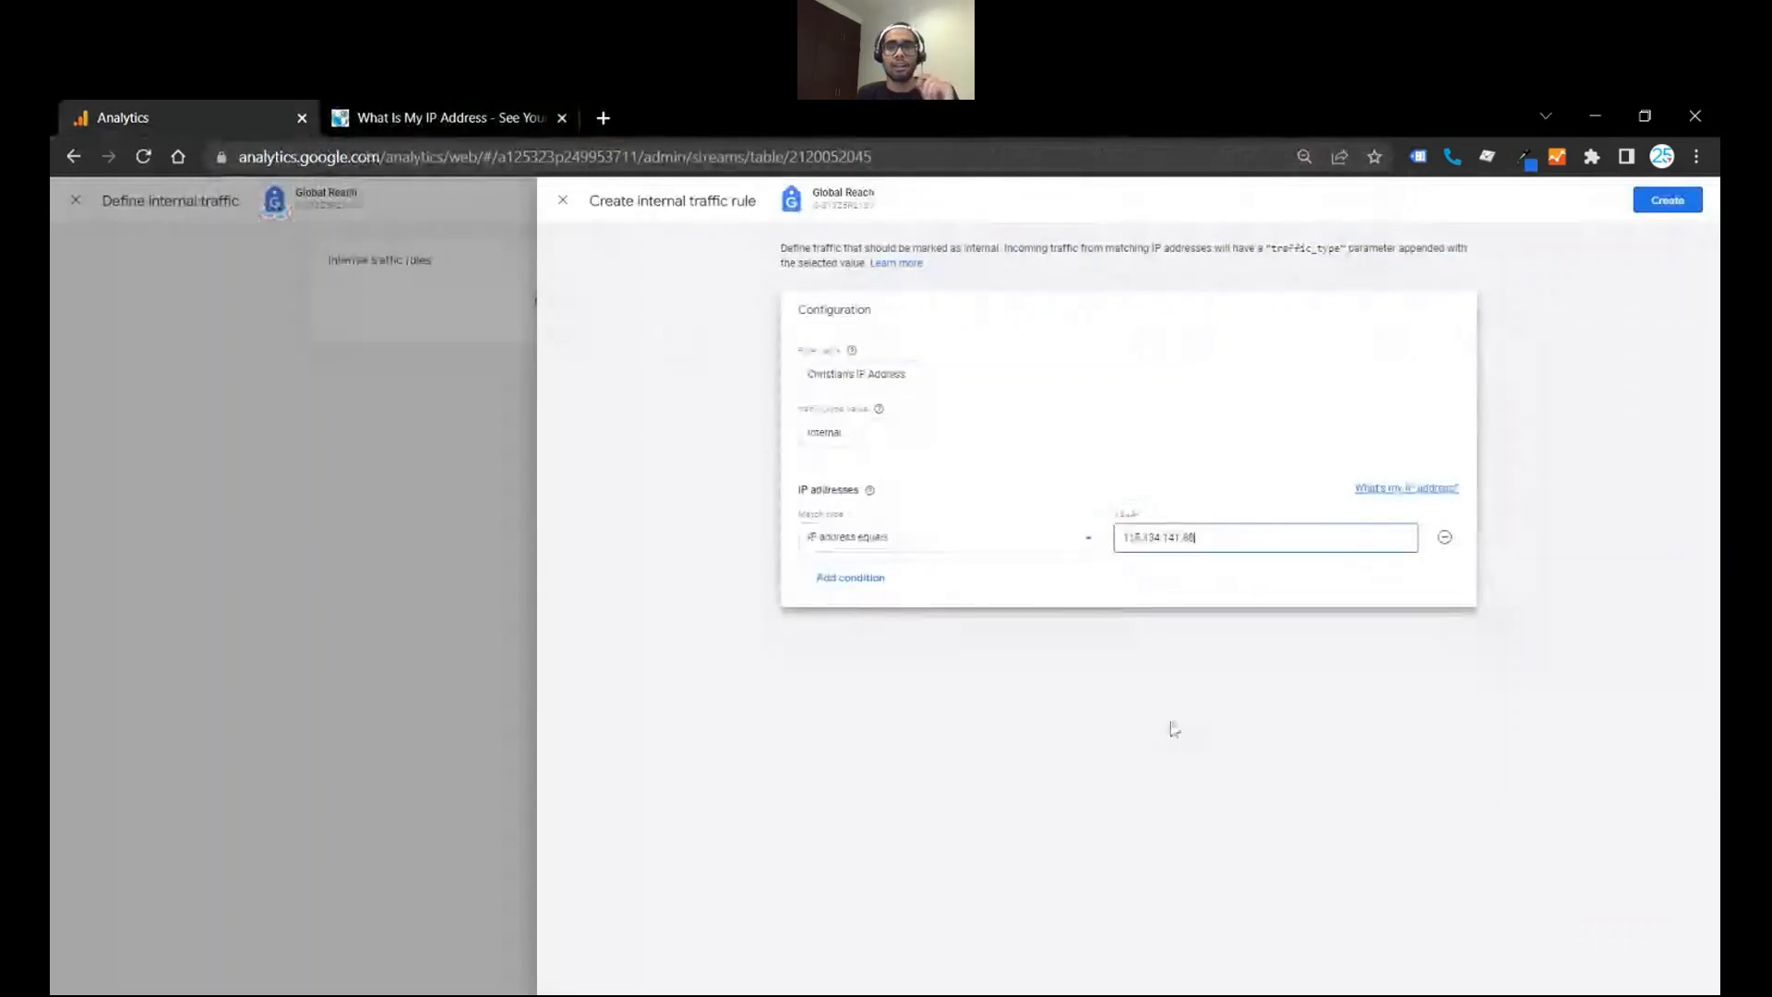
left_click(1408, 488)
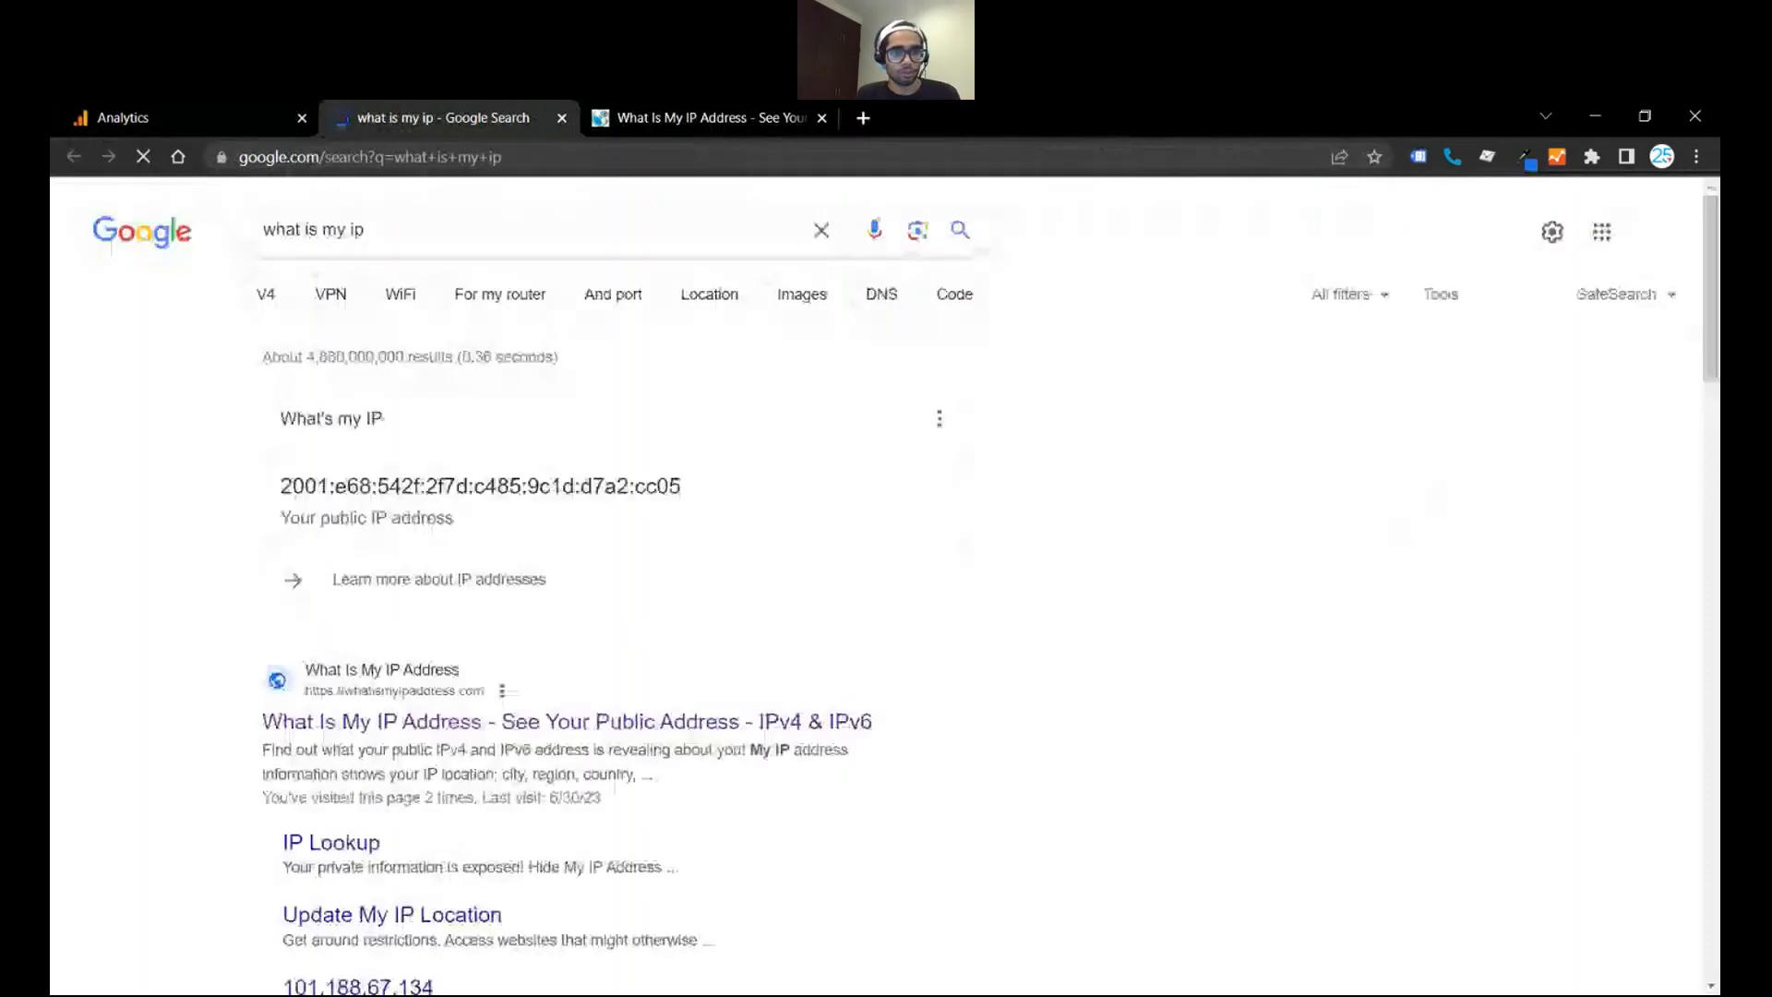
left_click(273, 131)
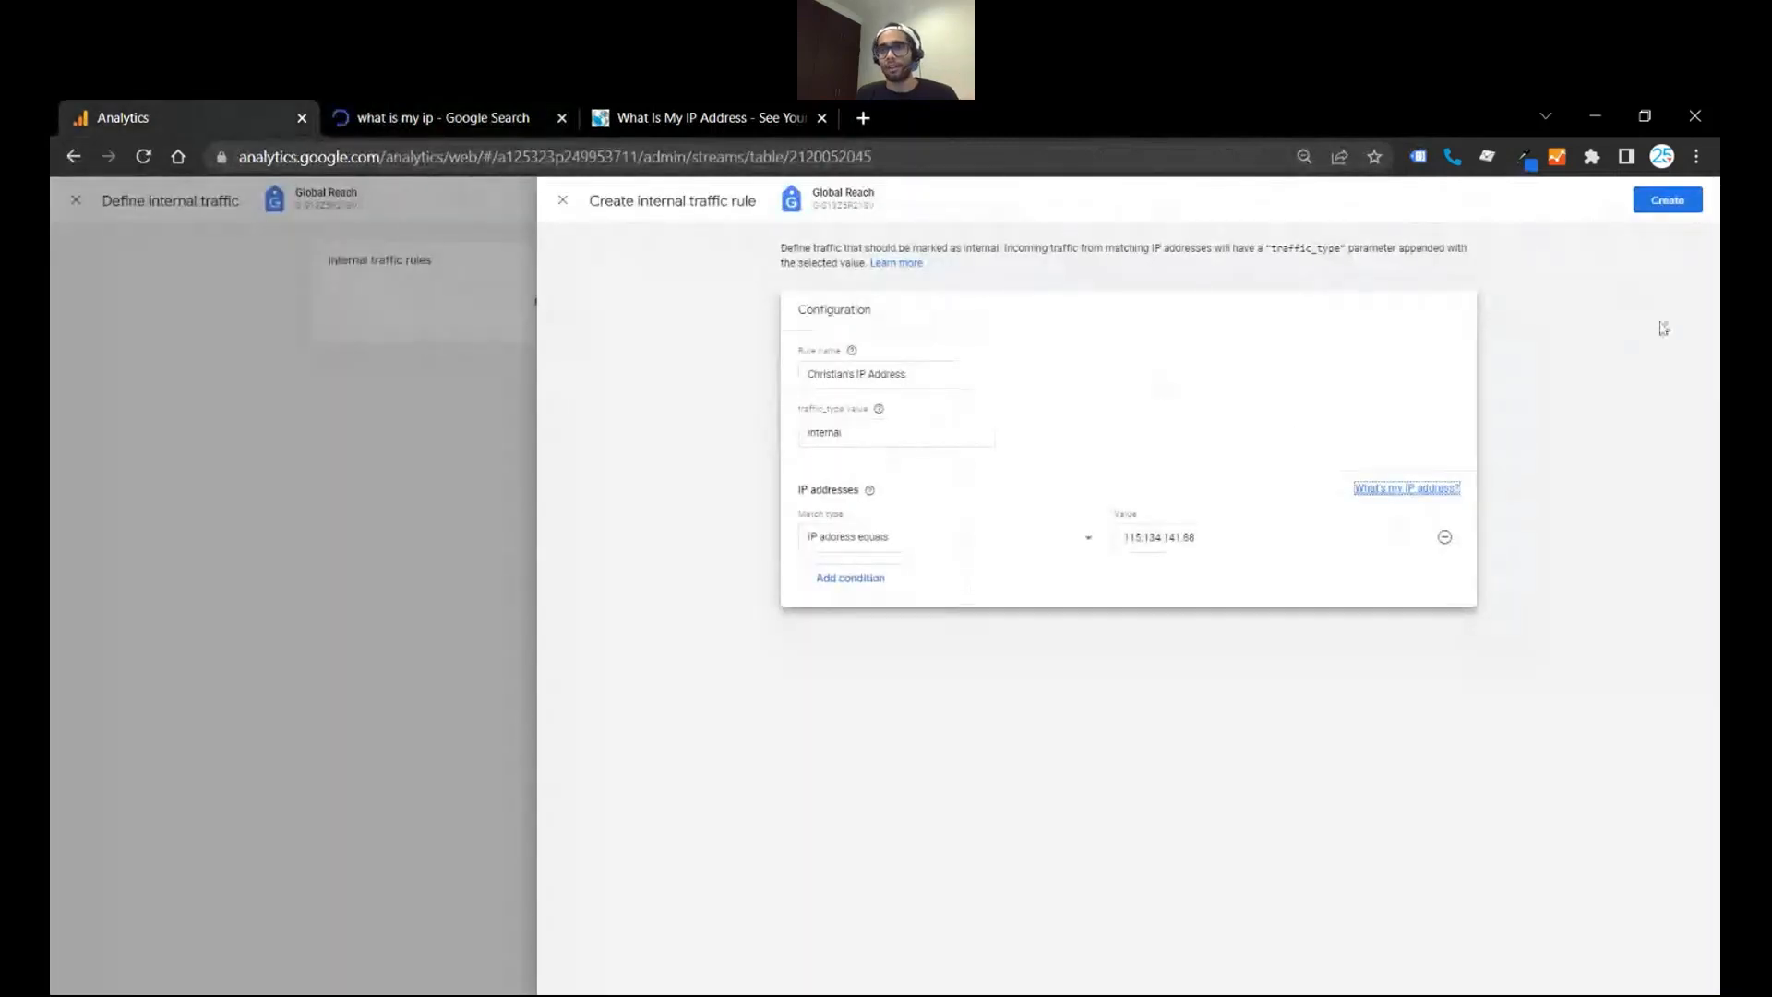
left_click(1656, 208)
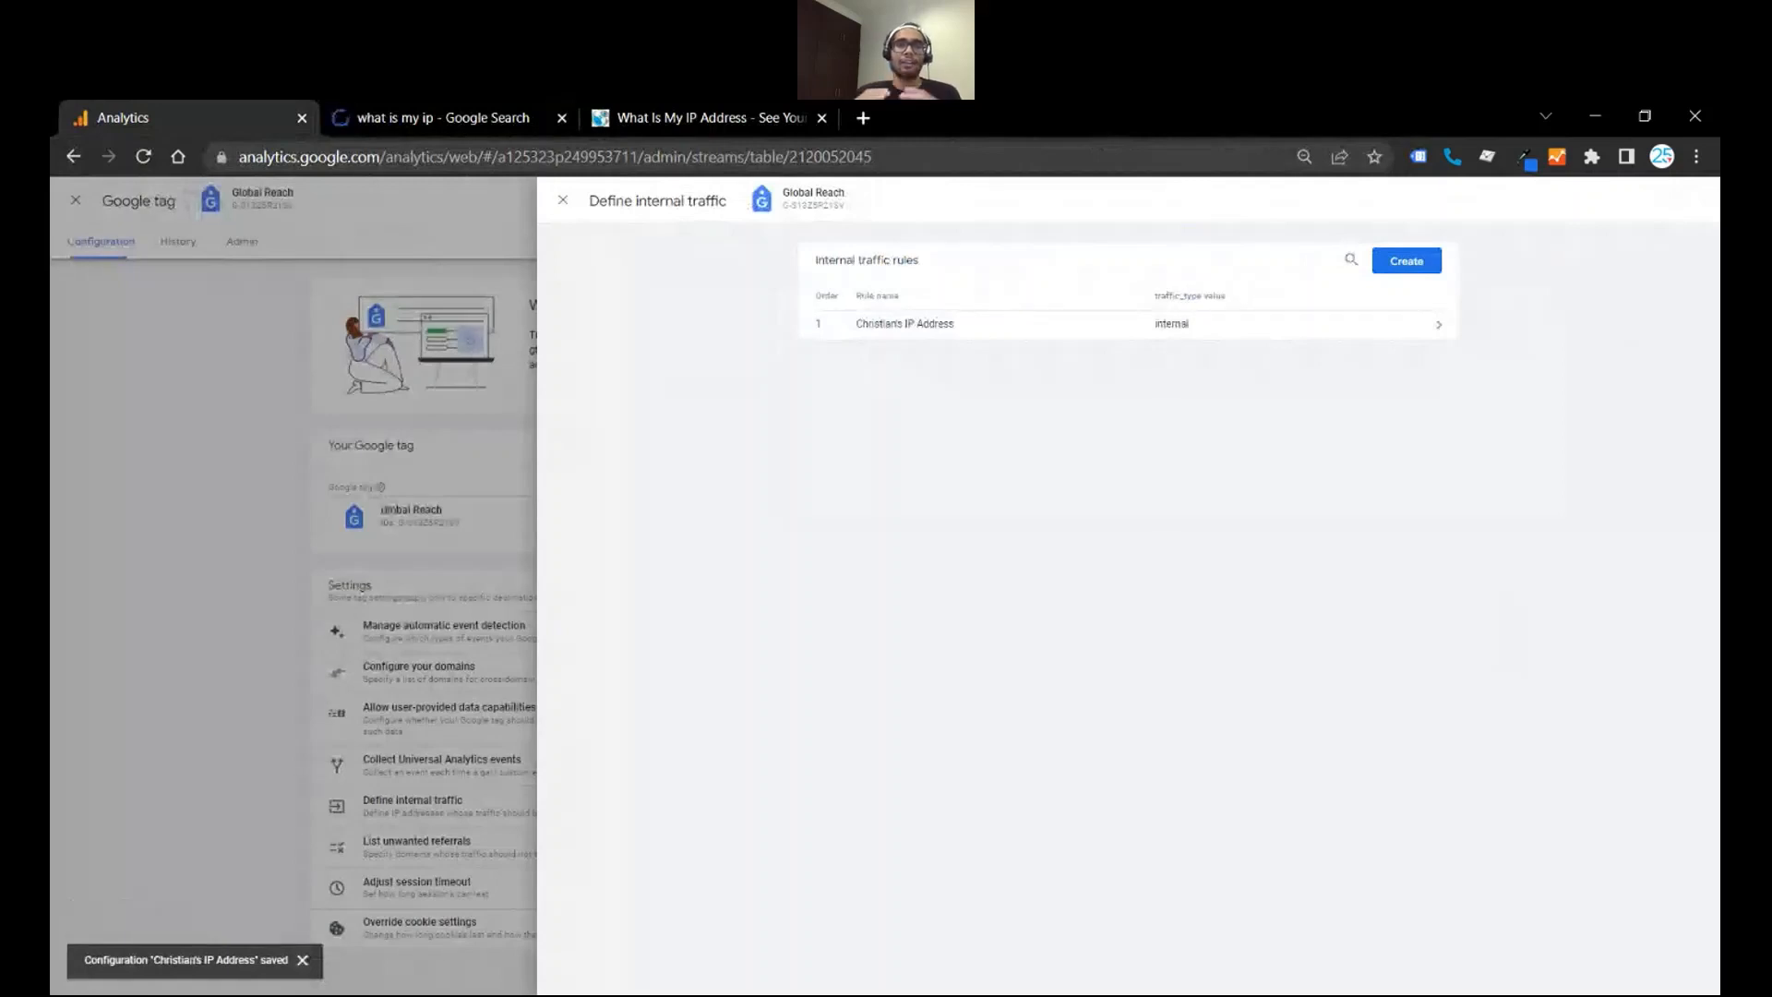
- Leave the tag and stream details and open the property's Data Filters settings
left_click(563, 201)
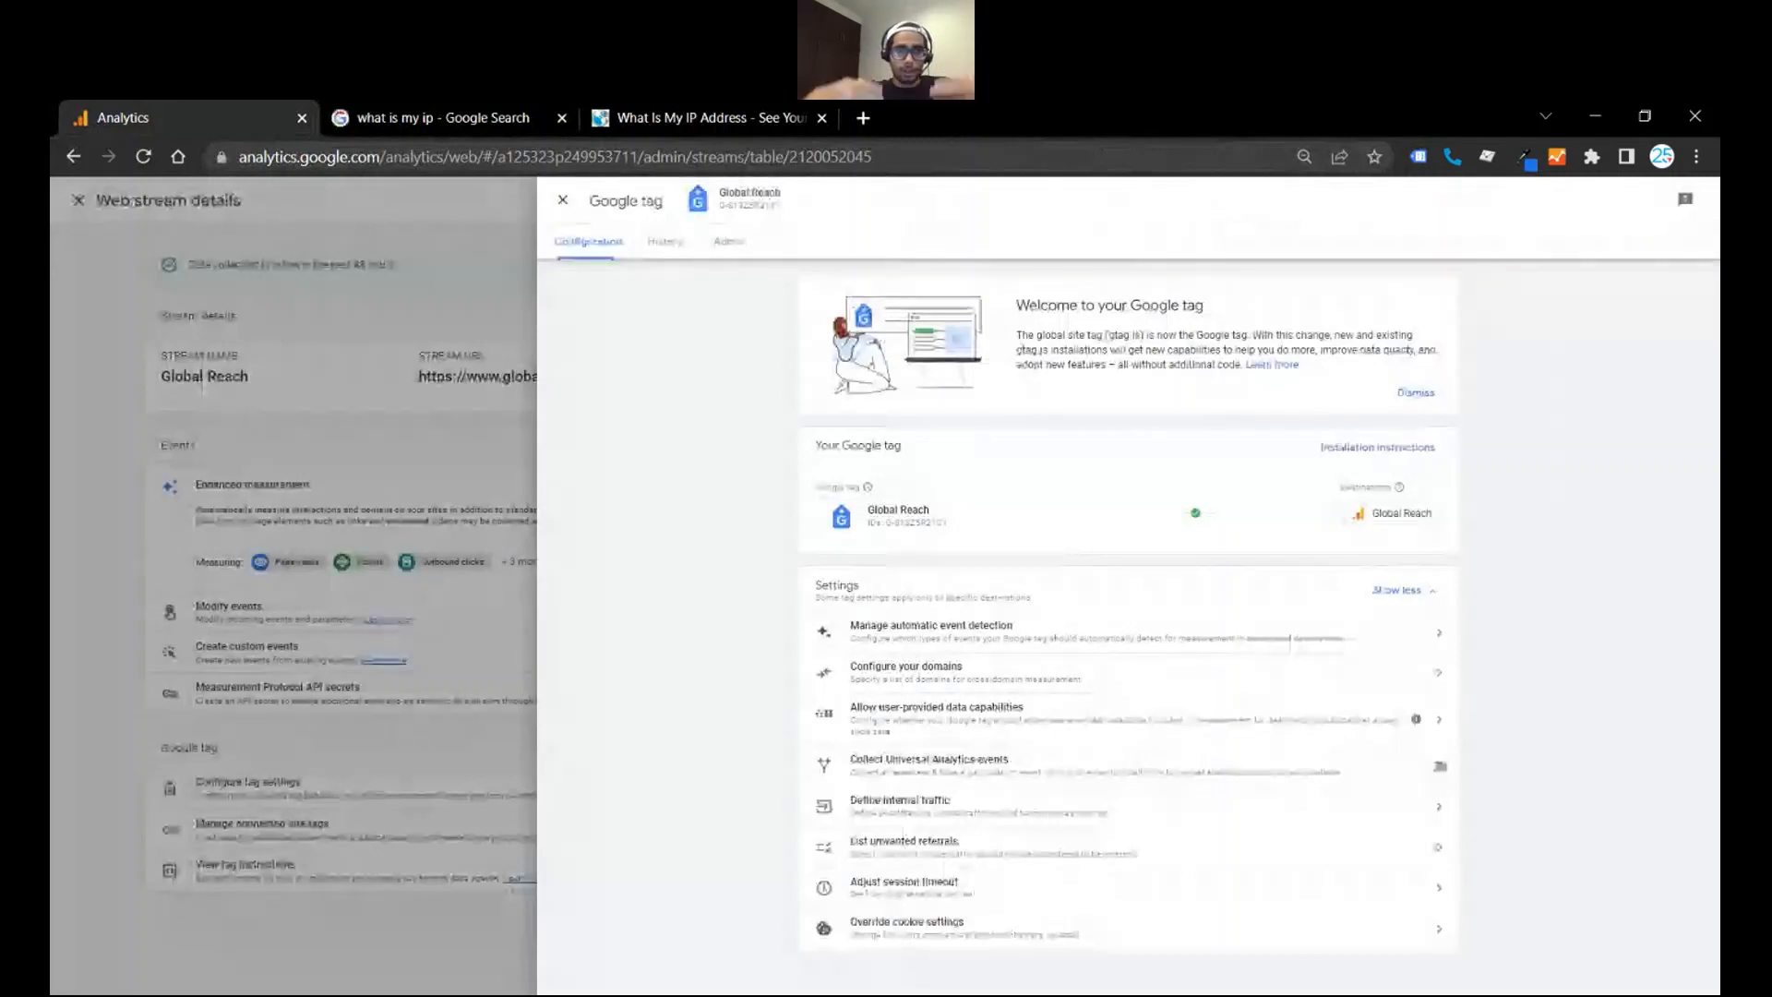
left_click(563, 200)
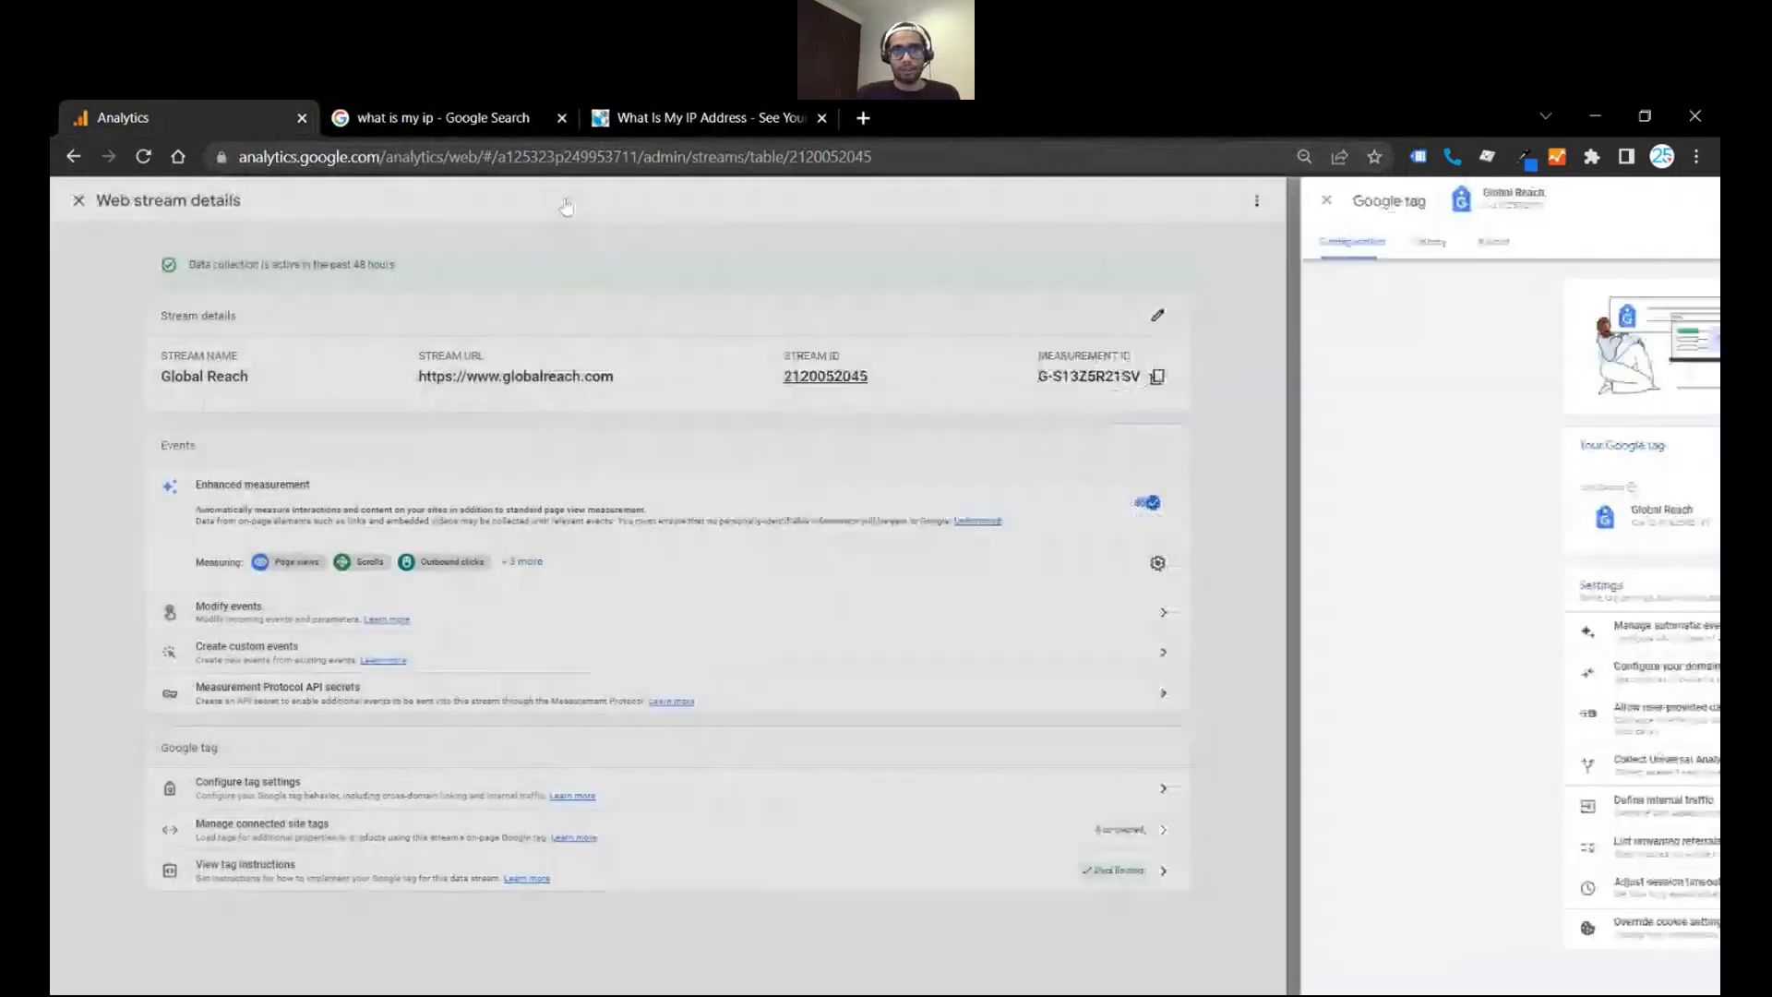
left_click(484, 200)
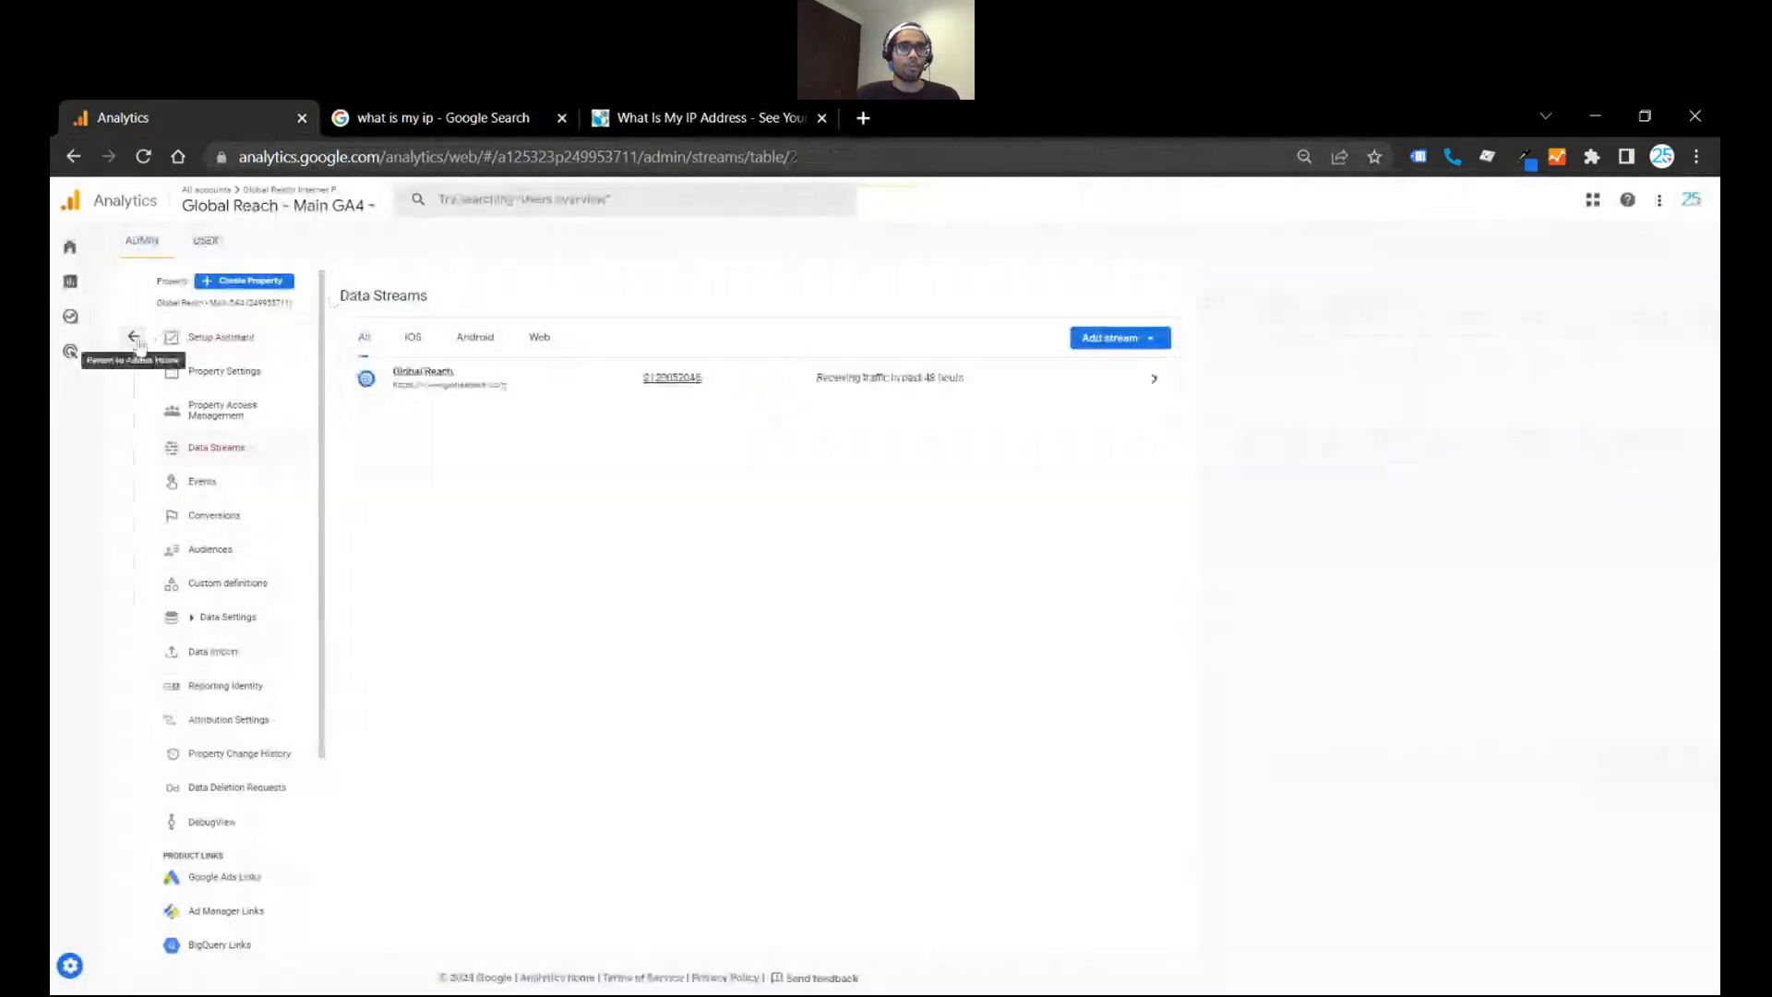
left_click(135, 338)
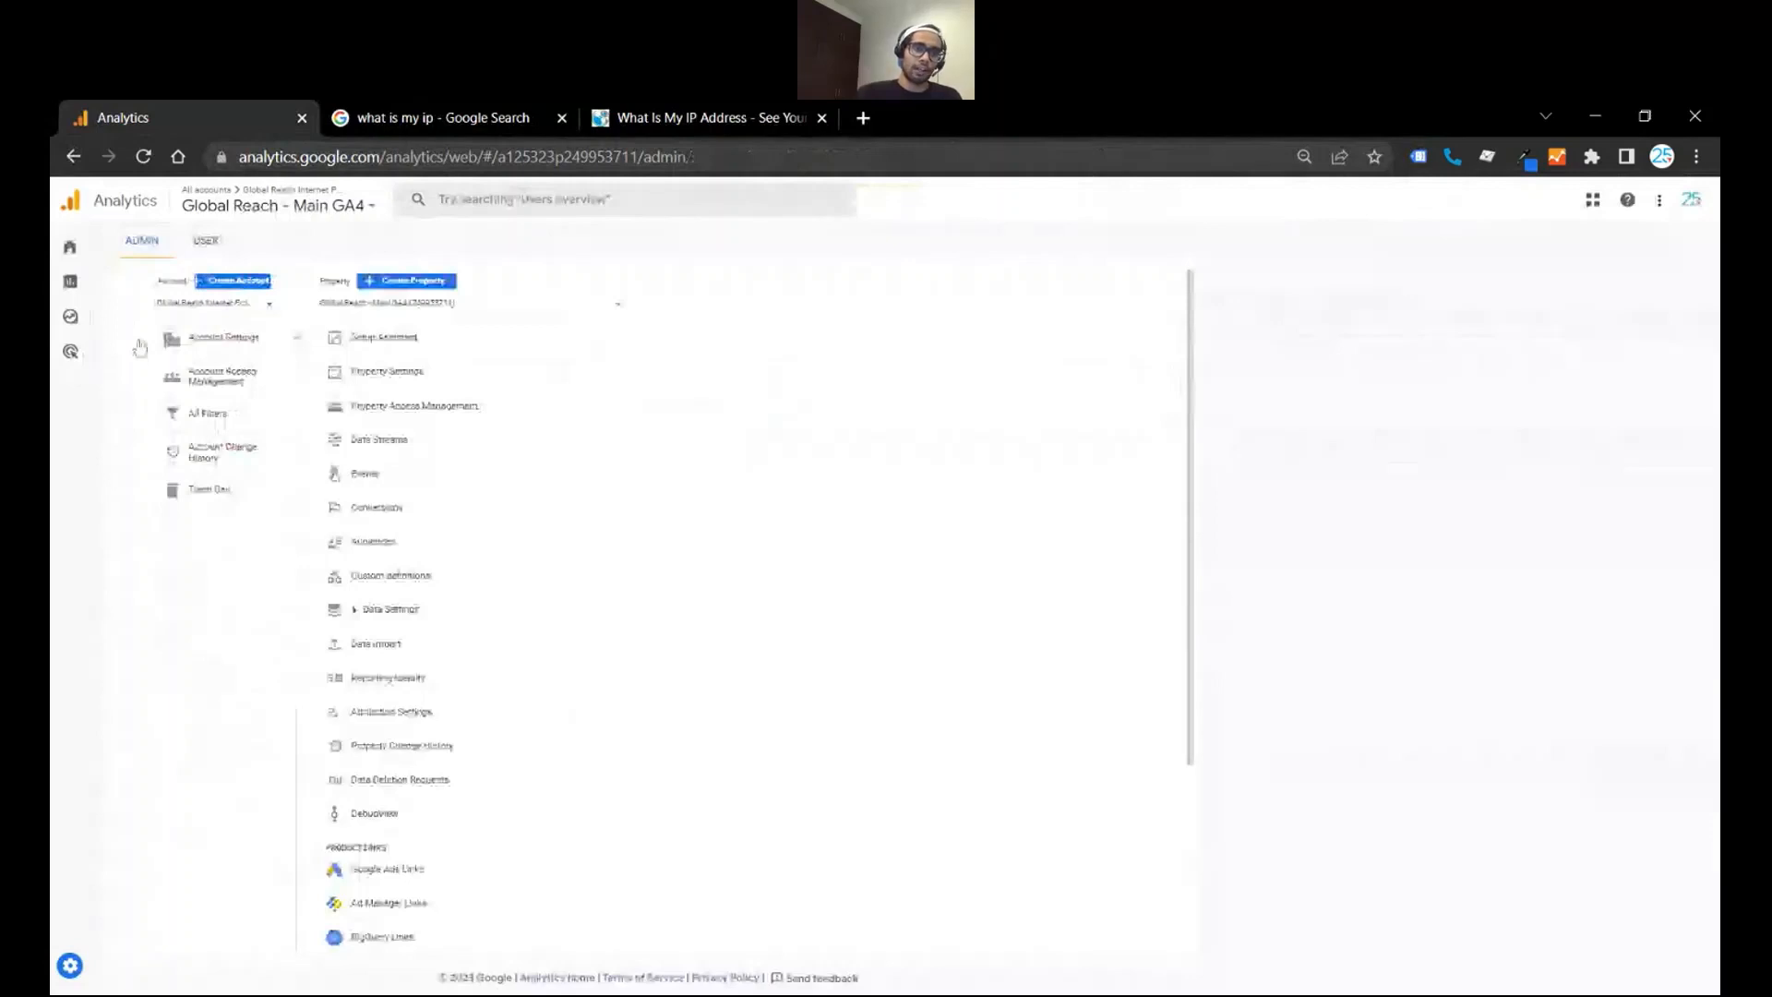
left_click(548, 613)
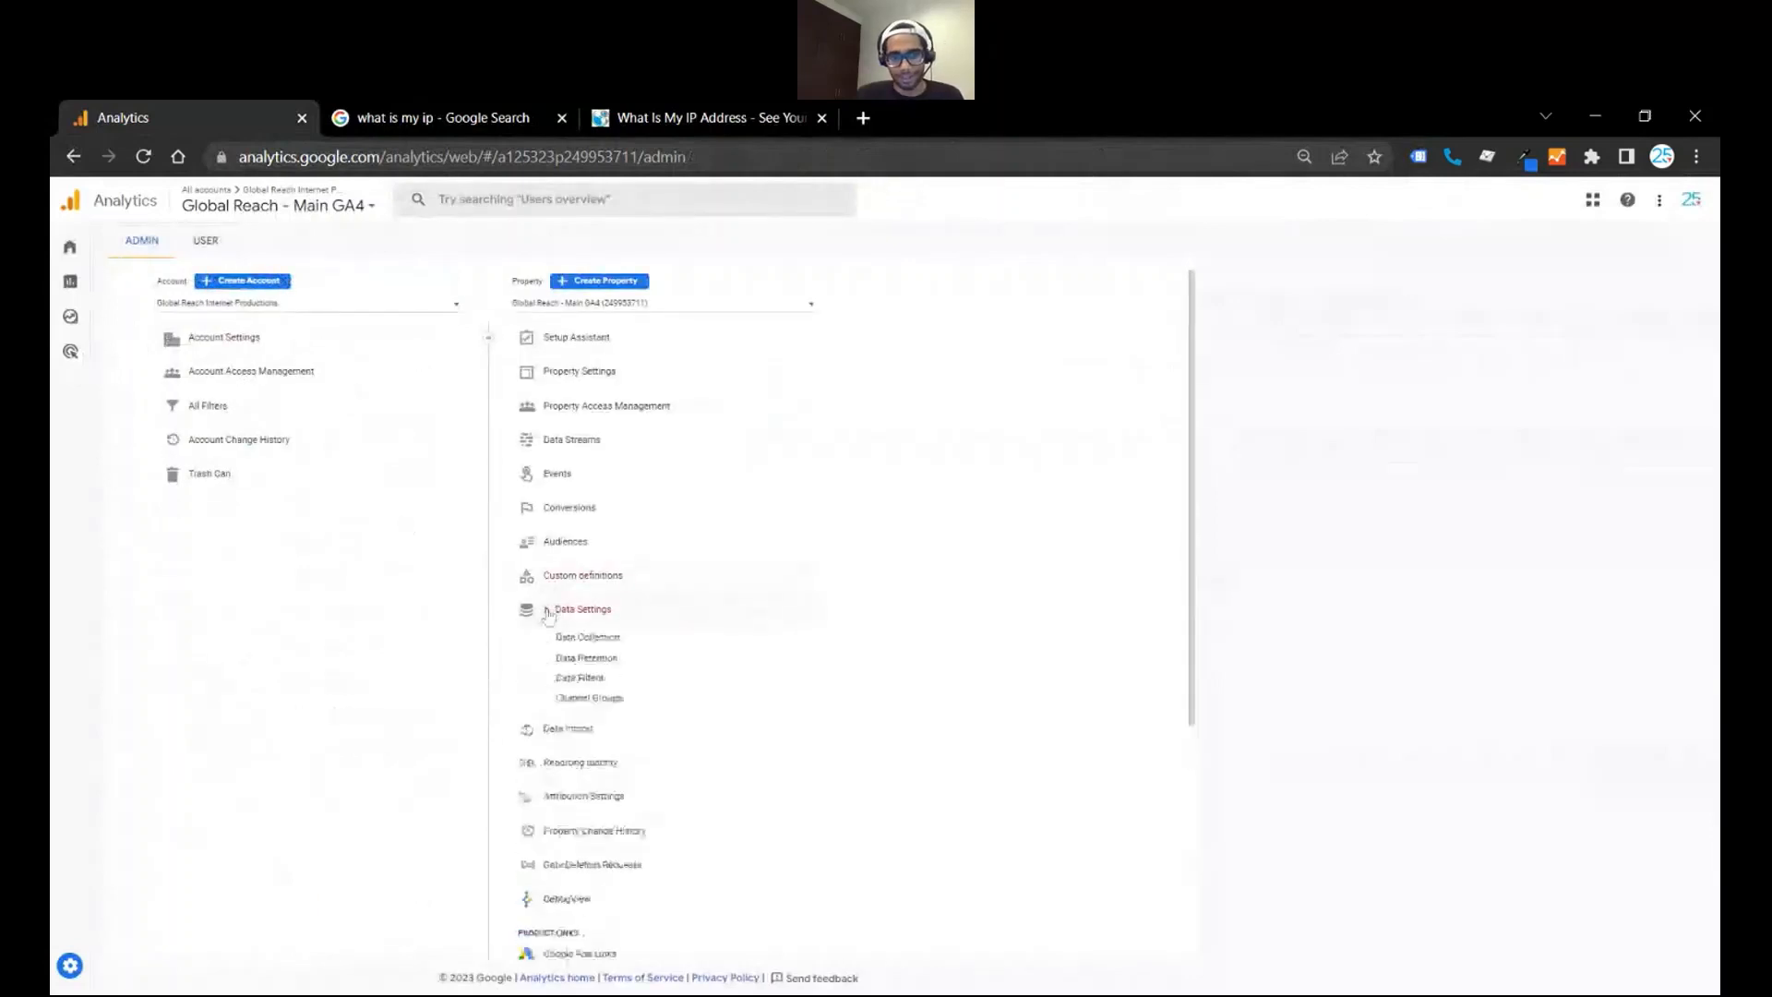
left_click(579, 677)
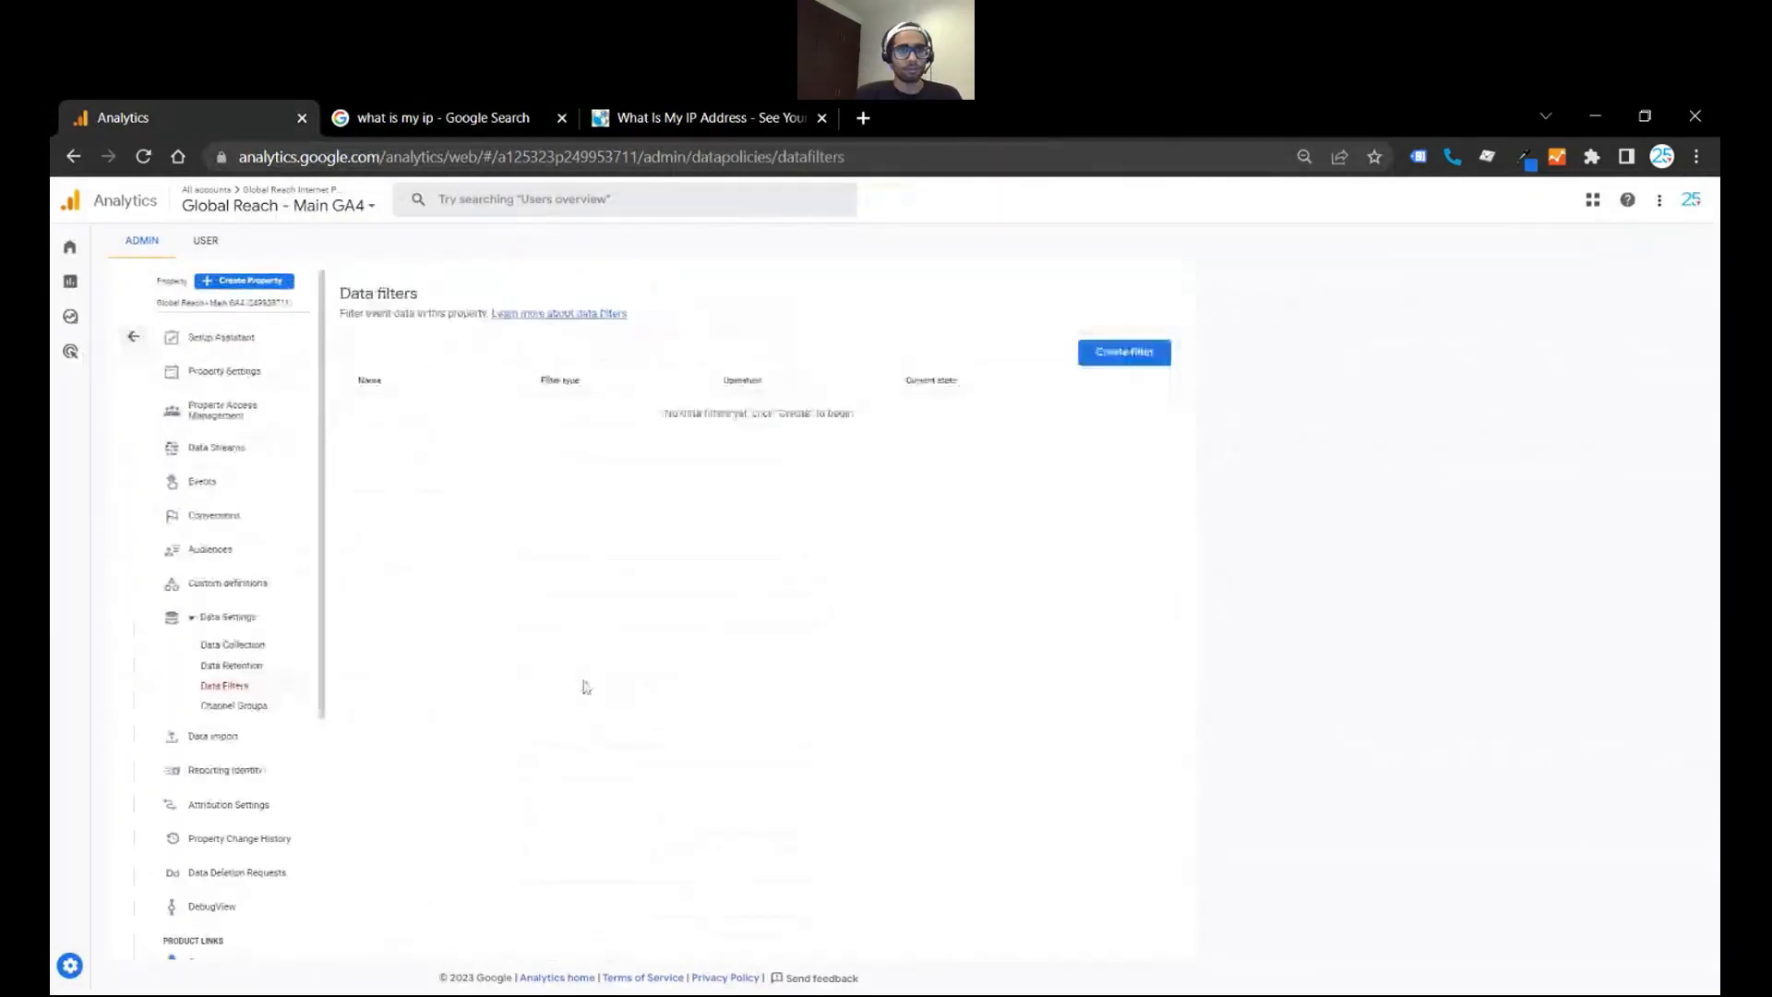
- Create an Internal Traffic data filter named with the person's first name plus "IP Blocker", with the Exclude operation in the Testing state
left_click(1131, 358)
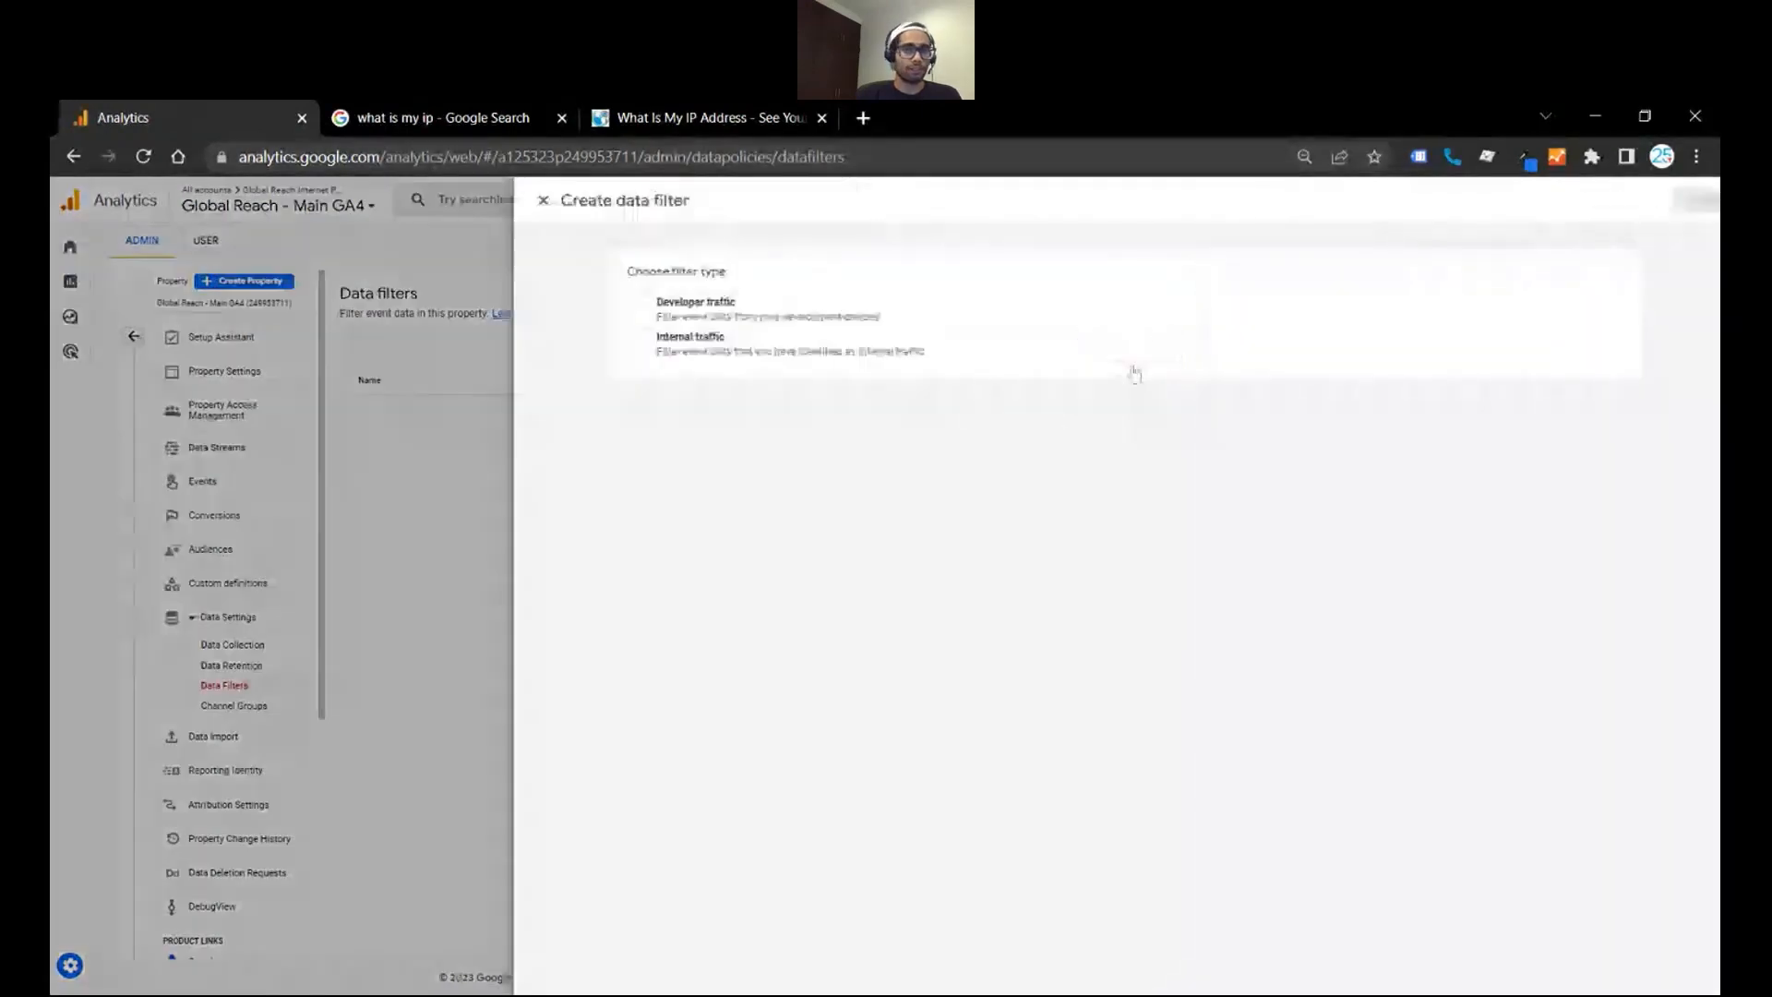
left_click(1015, 358)
left_click(665, 455)
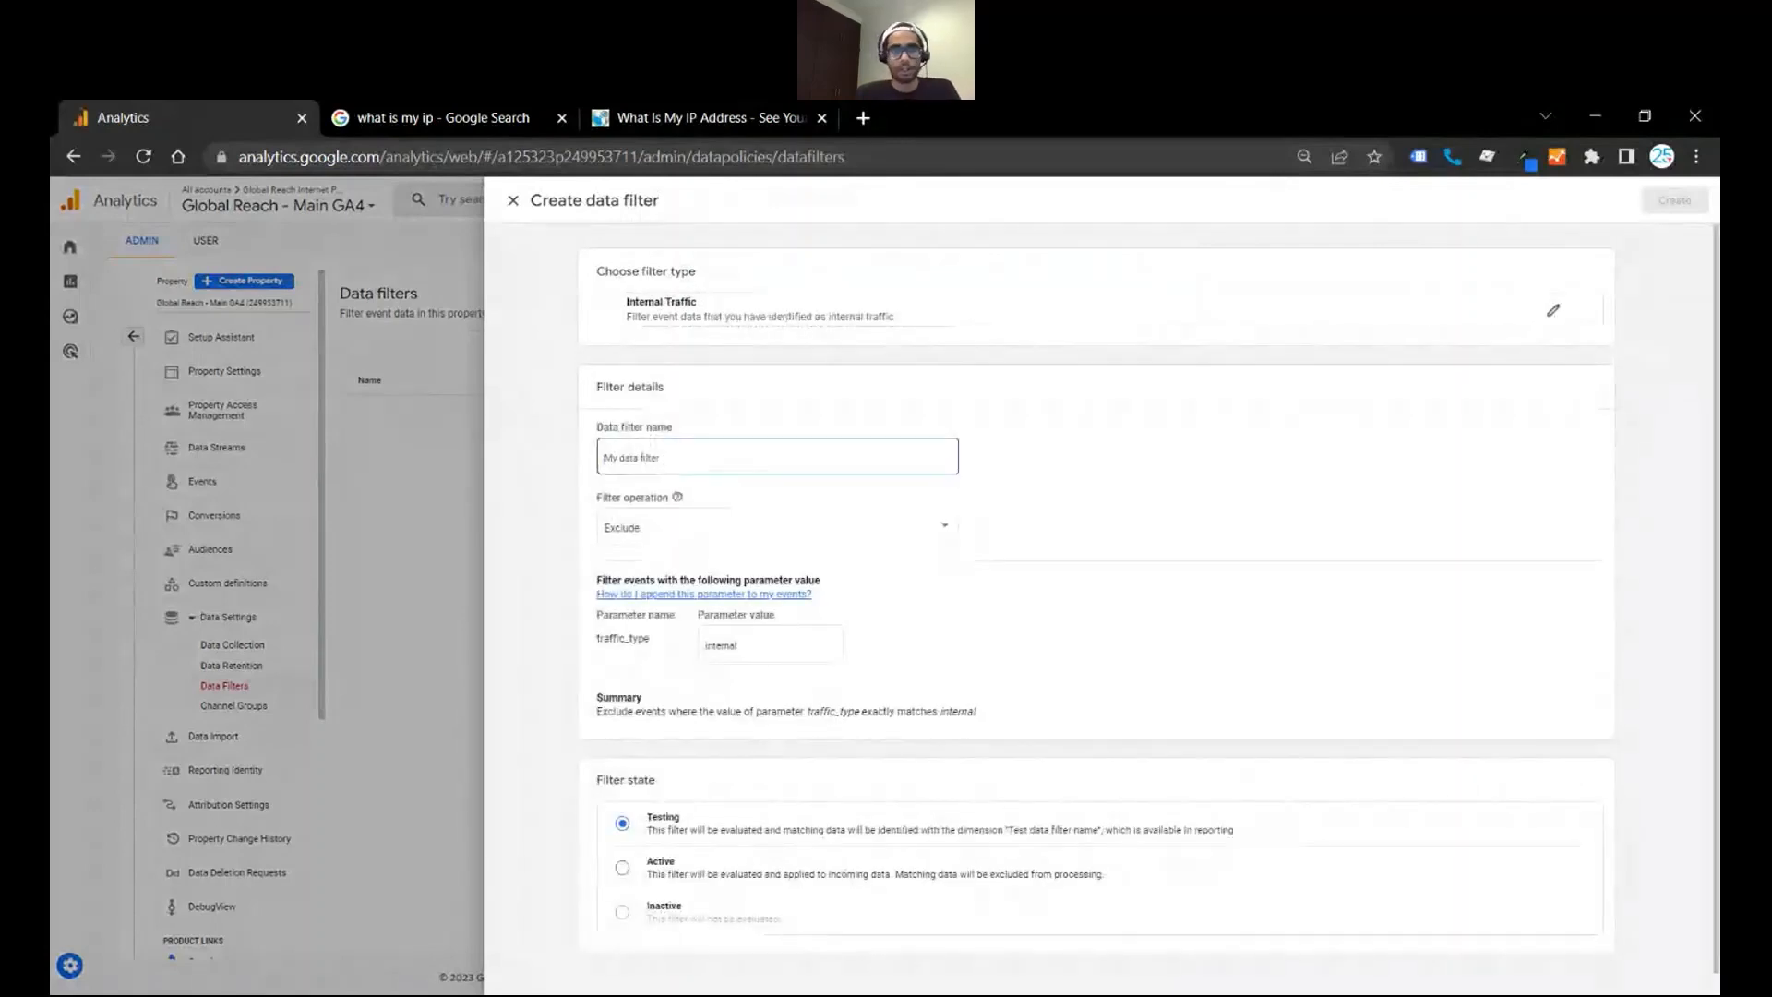
type("Chrome")
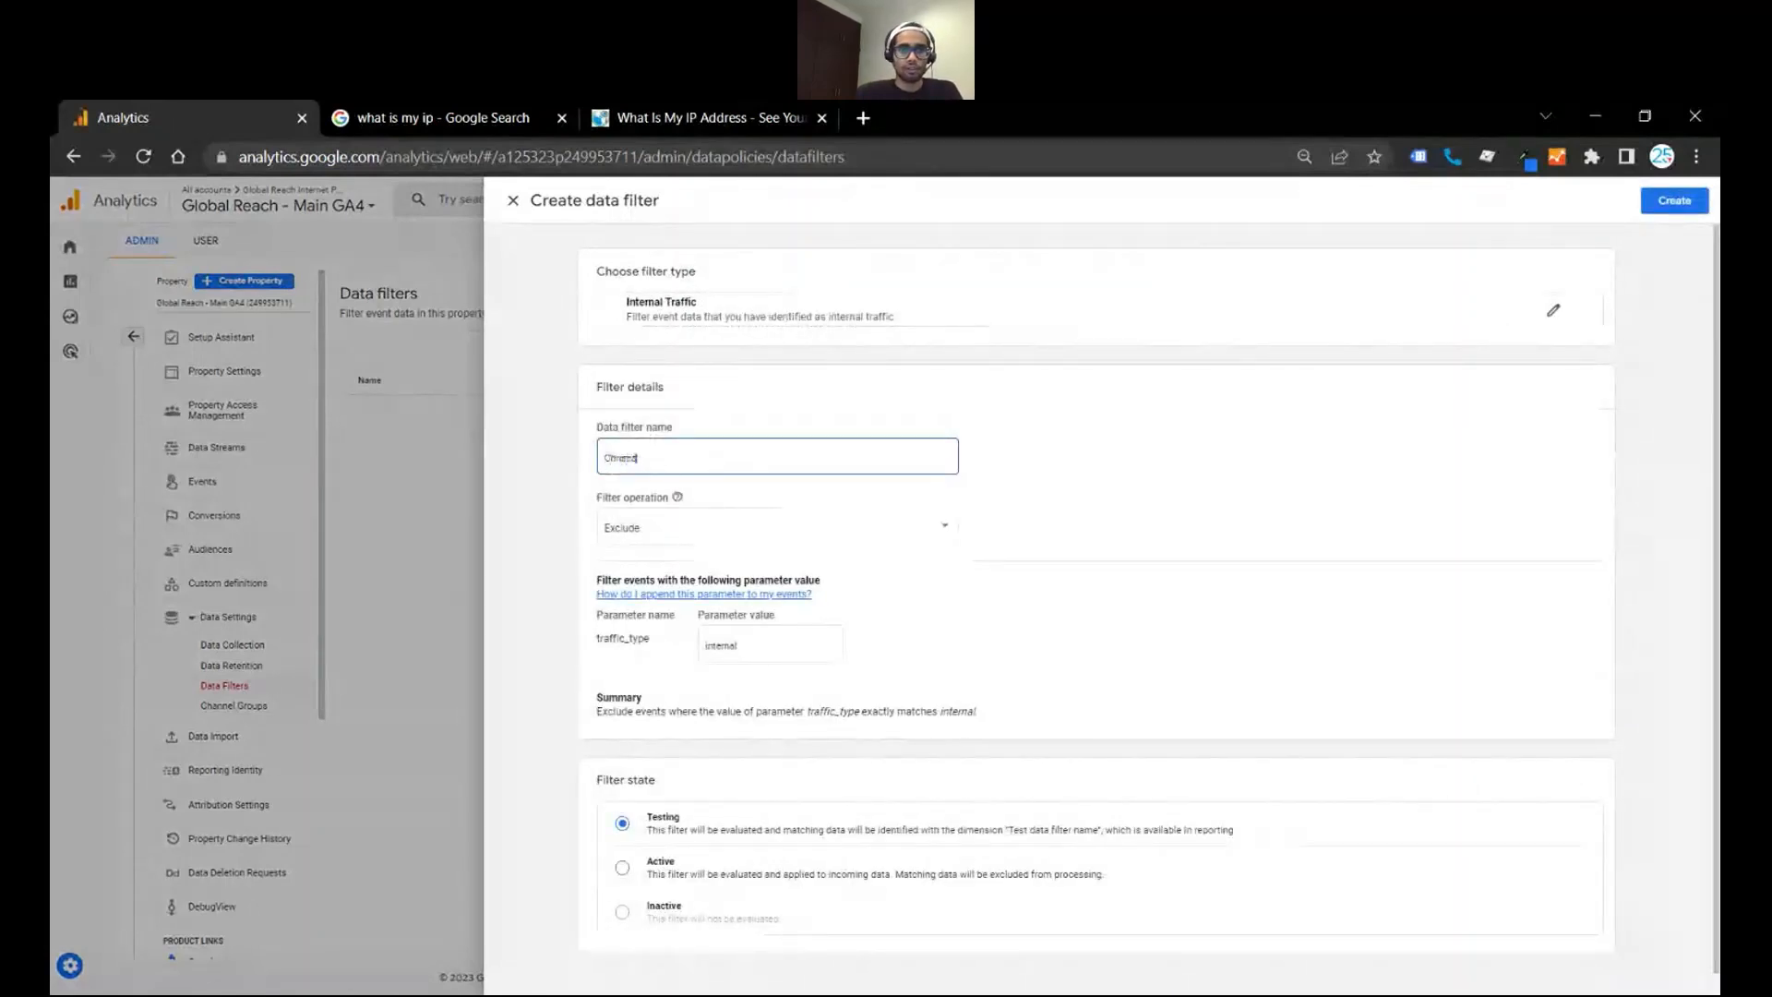
type("ian IP Blocker")
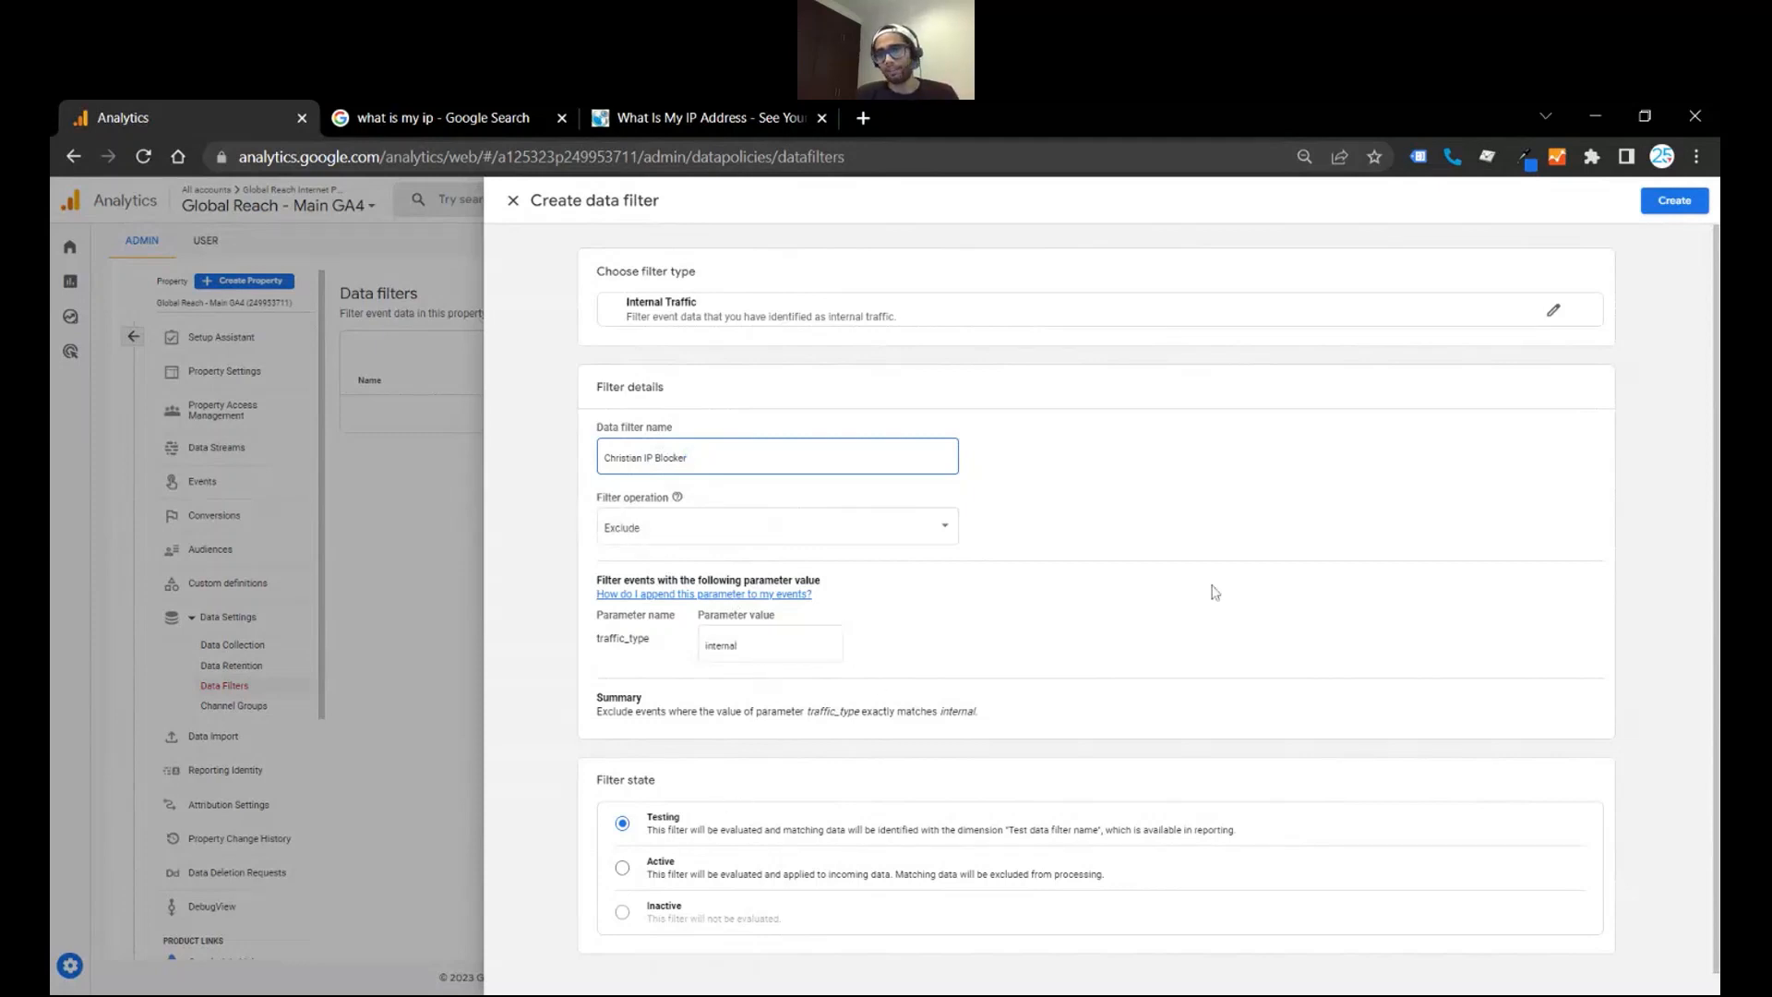
left_click(1673, 202)
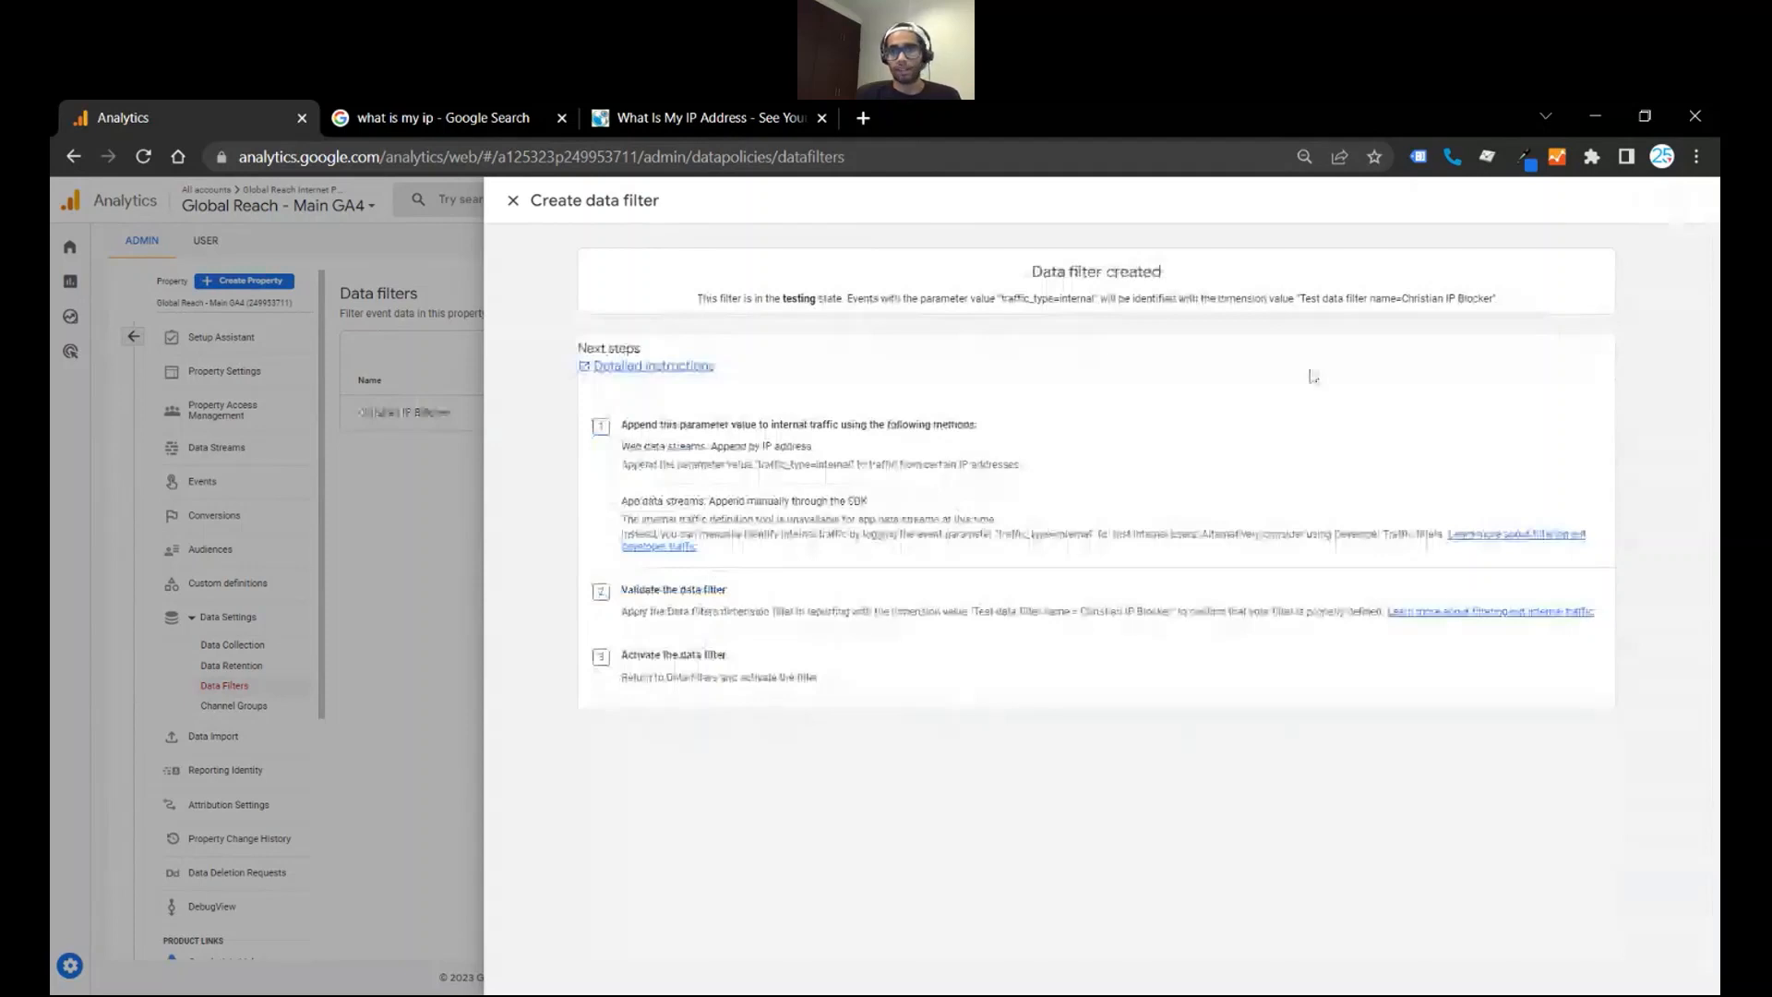
left_click(513, 201)
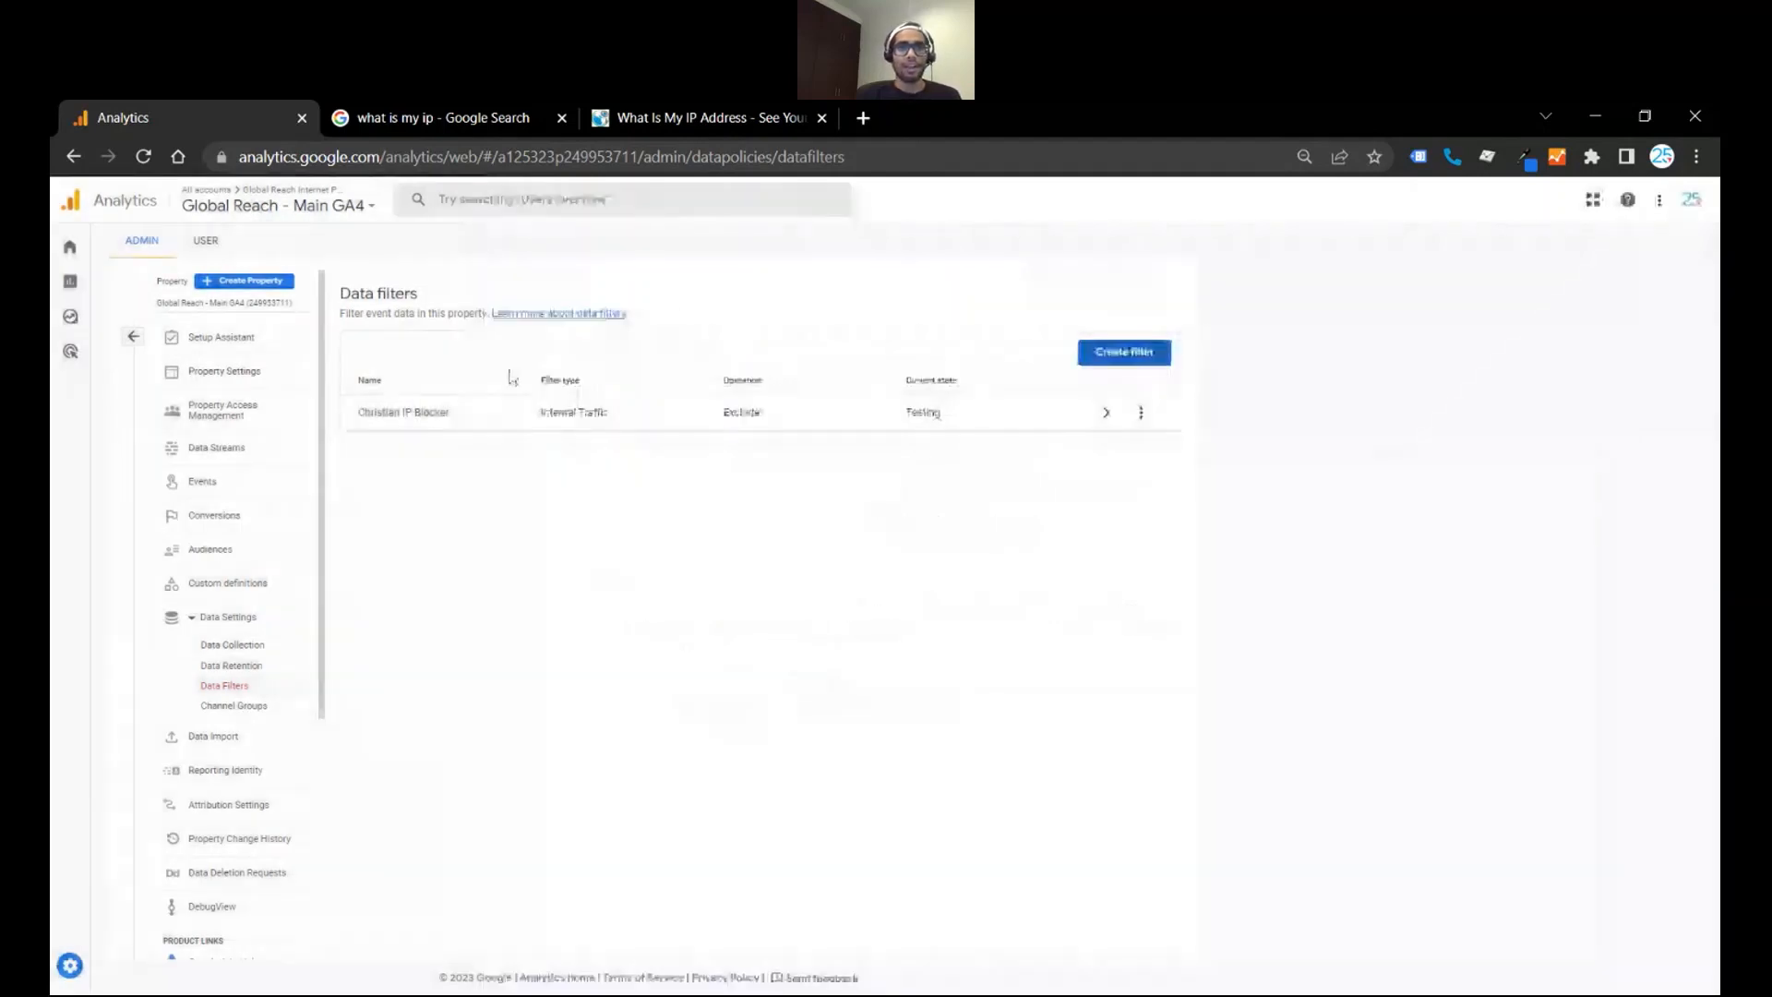